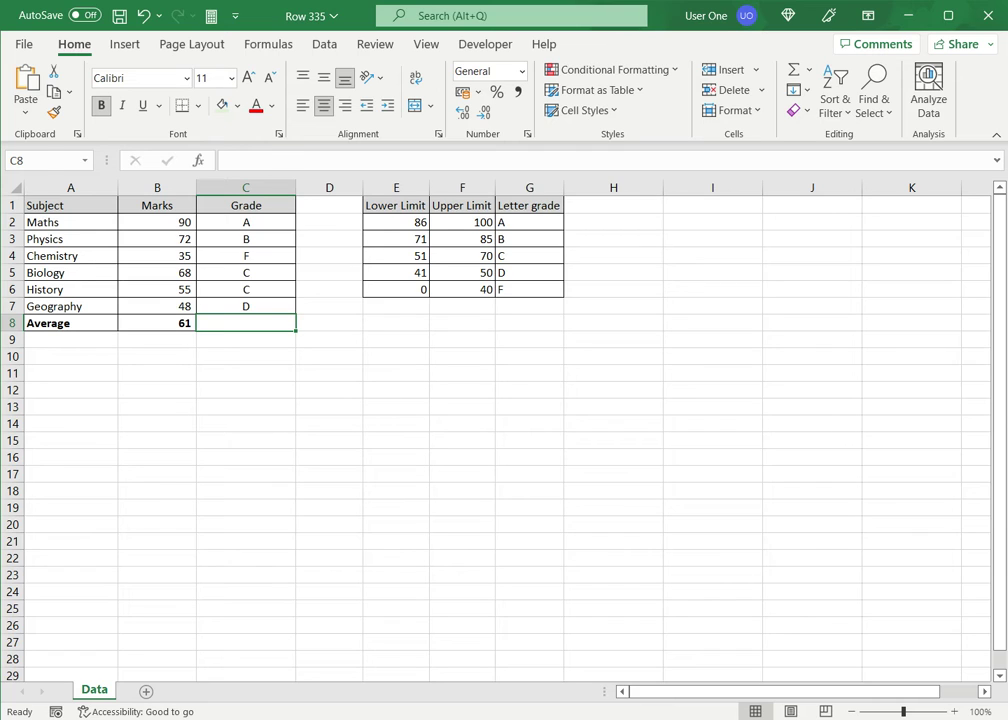
# Step: Examine the grade limits table in E1:G6, its first lower limit in E2, and the average marks formula in B8
pyautogui.moveTo(395, 205); pyautogui.dragTo(529, 289)
pyautogui.click(613, 306)
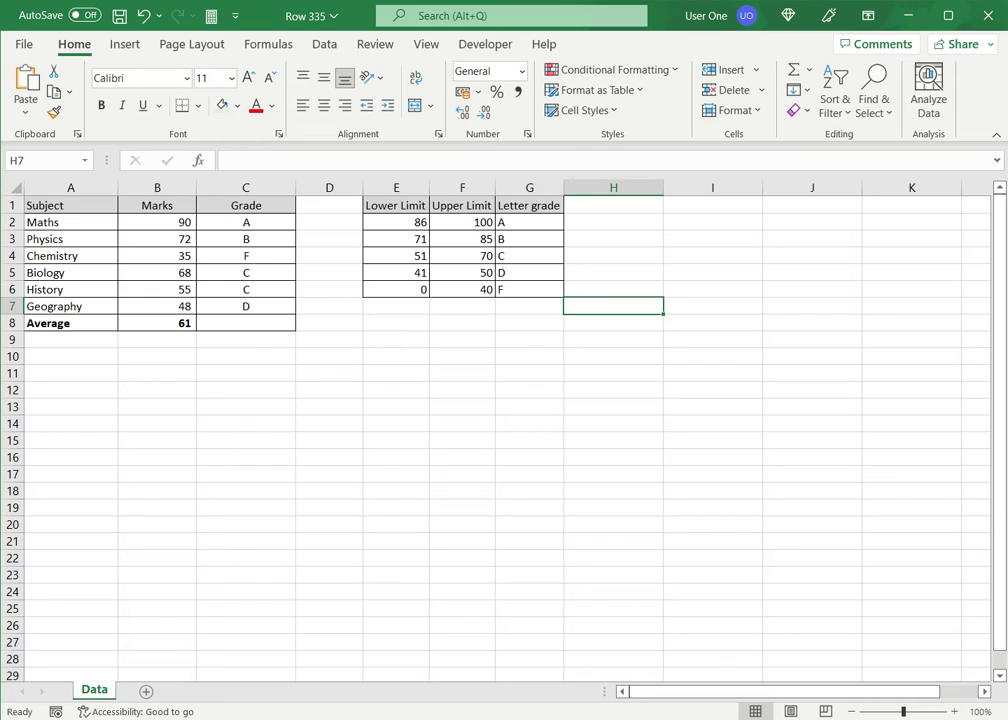
pyautogui.click(396, 222)
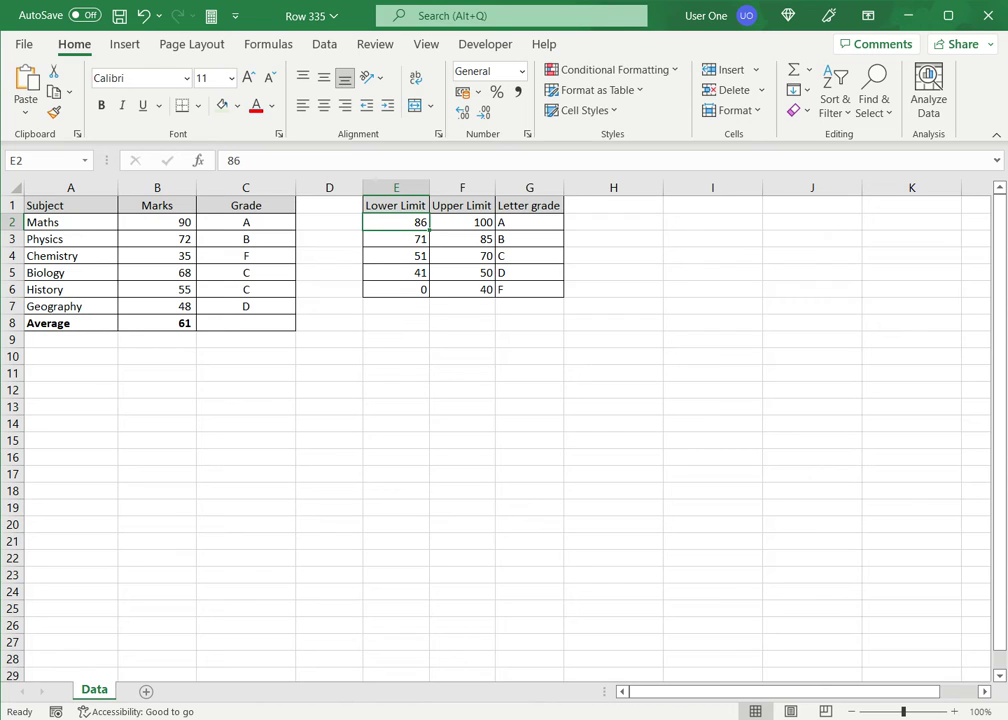
pyautogui.click(157, 323)
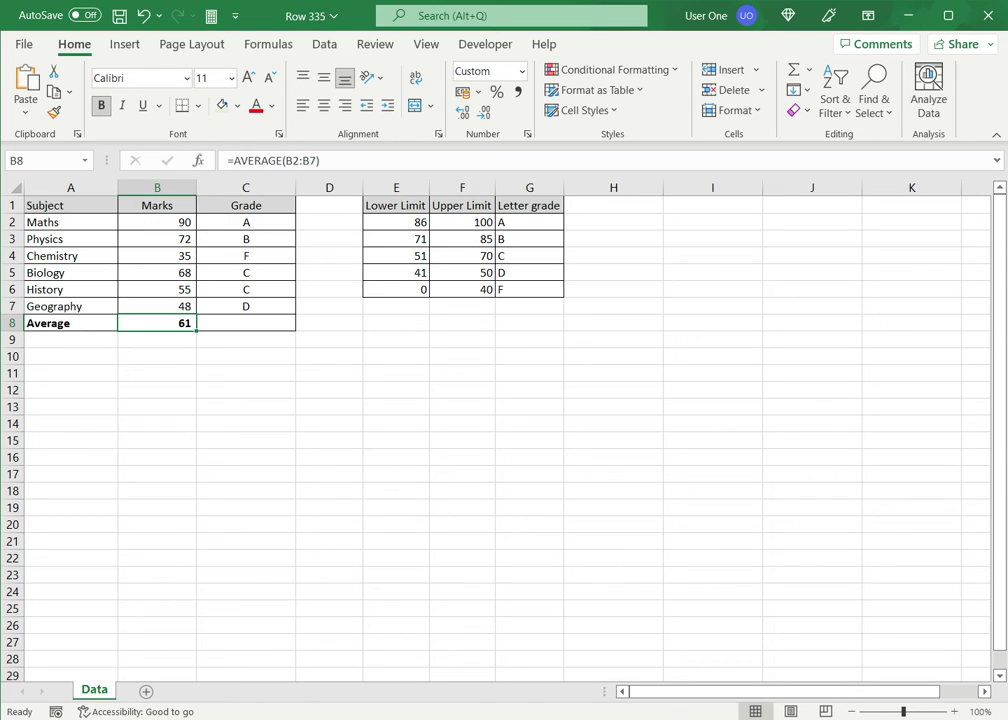
# Step: Start an IF formula in C8 that returns "A" when B8>=E2
pyautogui.click(245, 323)
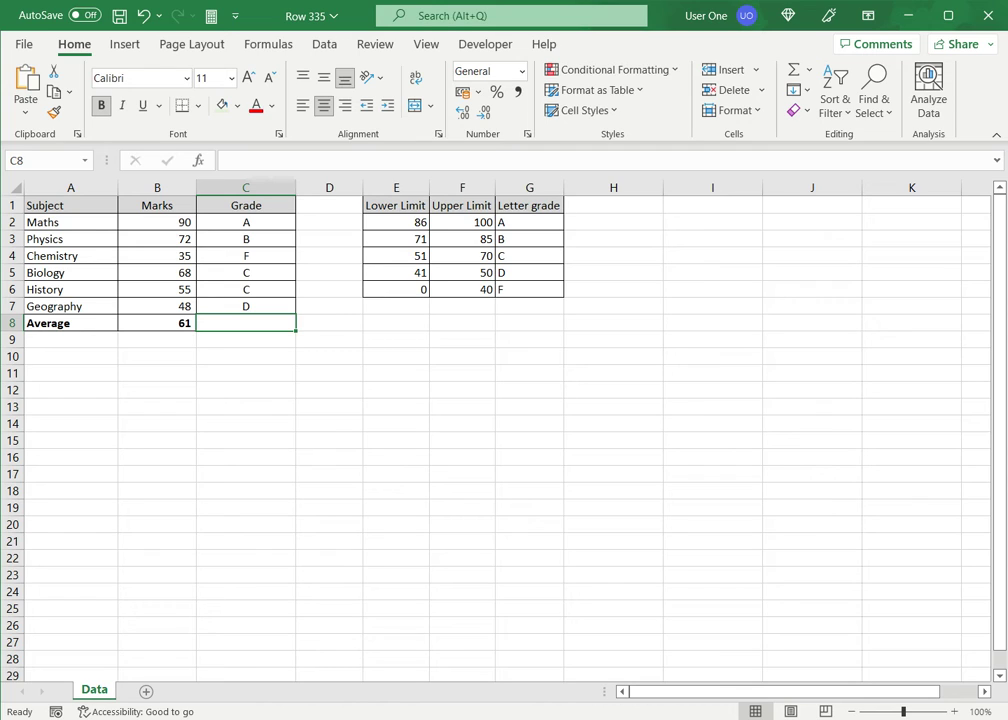
pyautogui.write('=if')
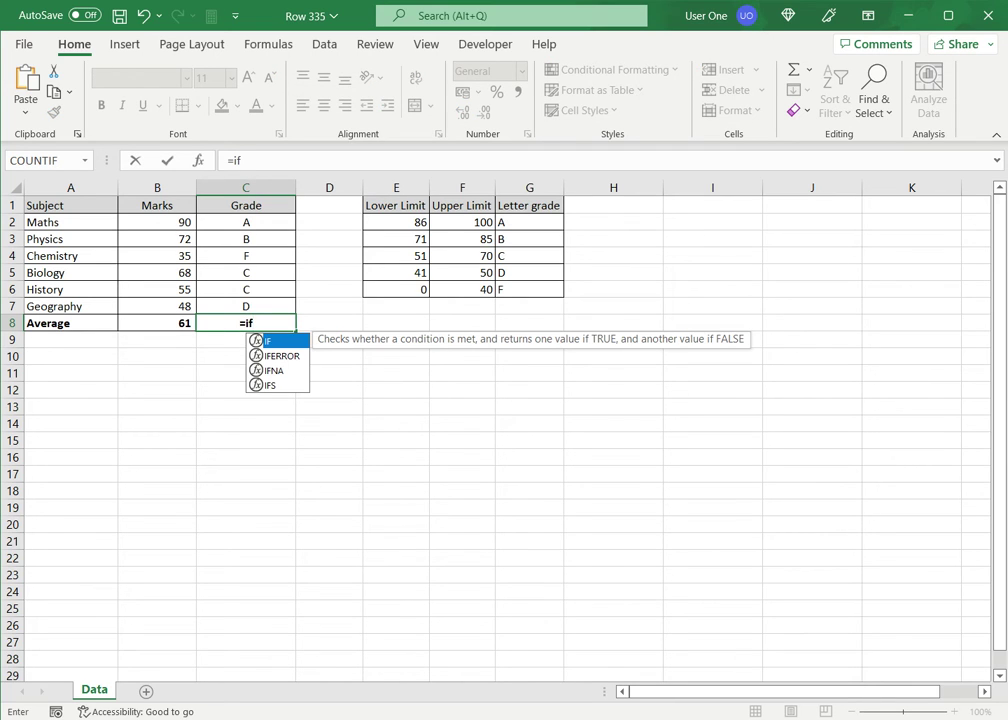
pyautogui.write('(')
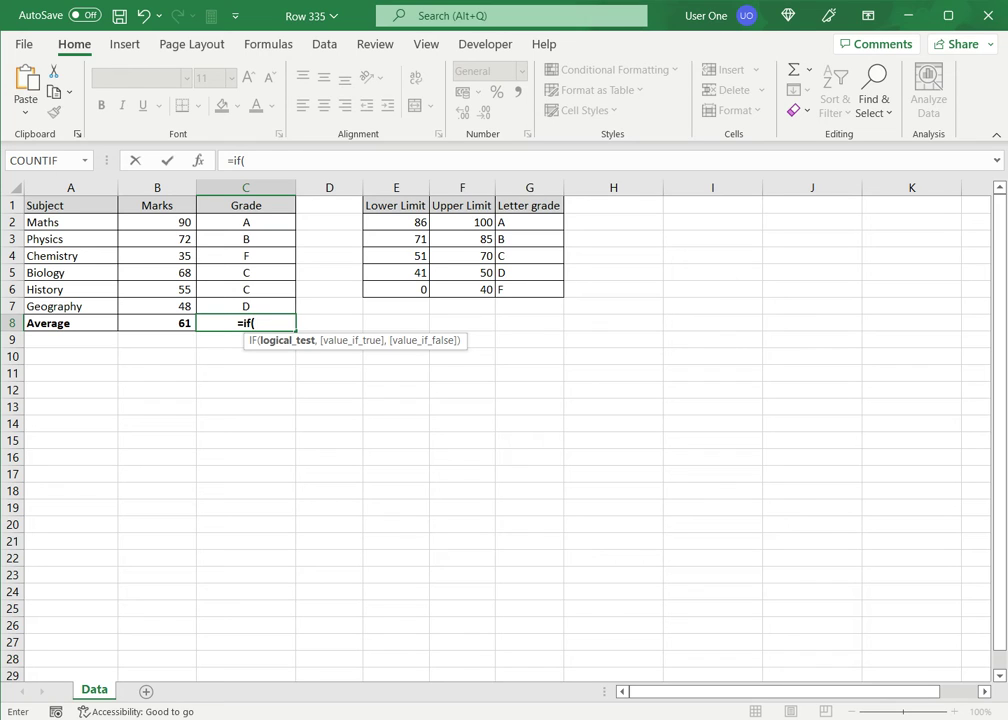
pyautogui.press('Left')
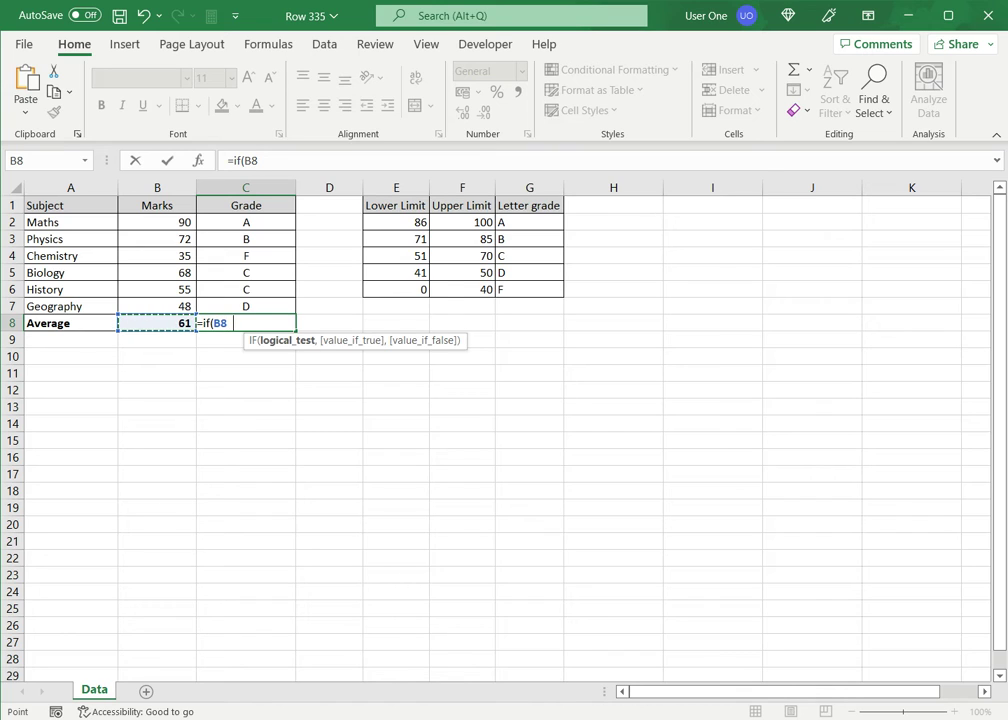
pyautogui.write('>=')
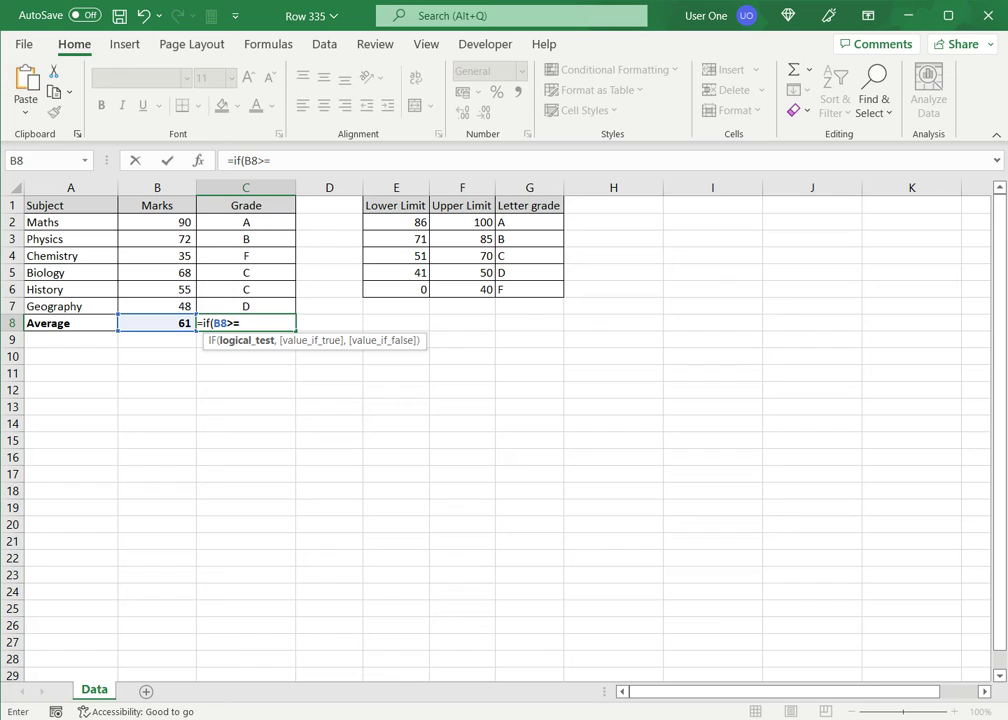
pyautogui.click(396, 222)
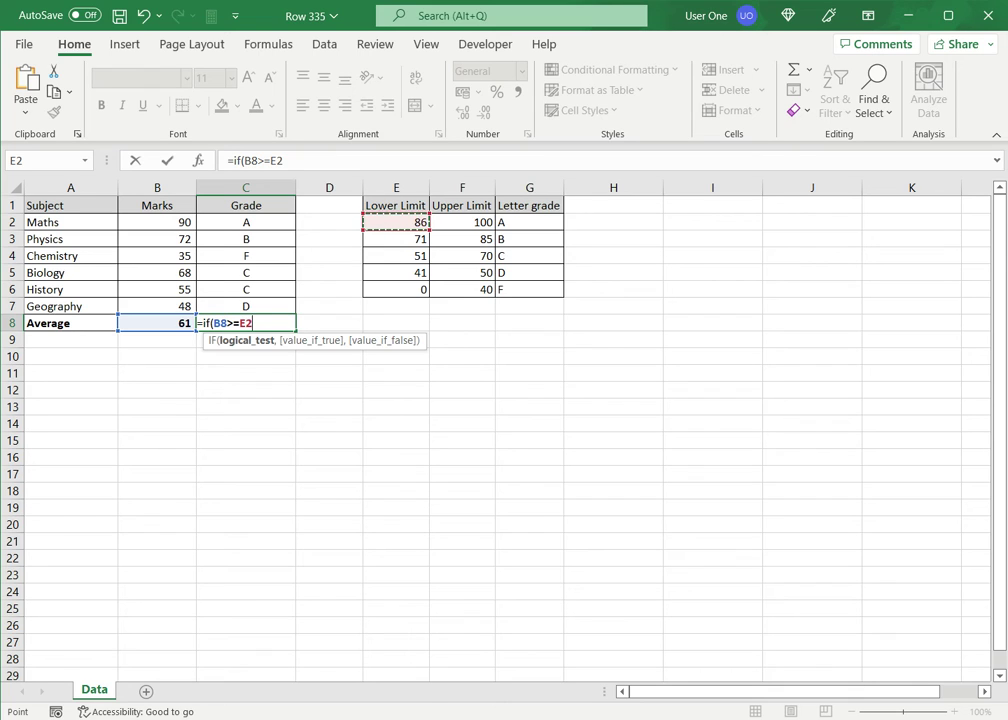
pyautogui.write(',')
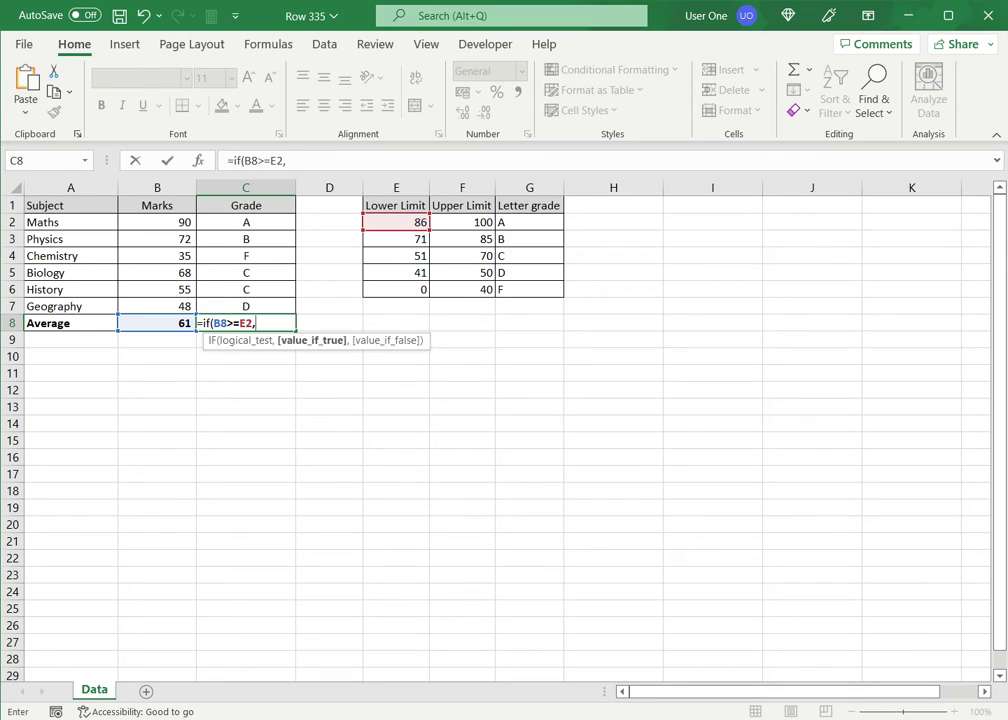
pyautogui.write('"A",')
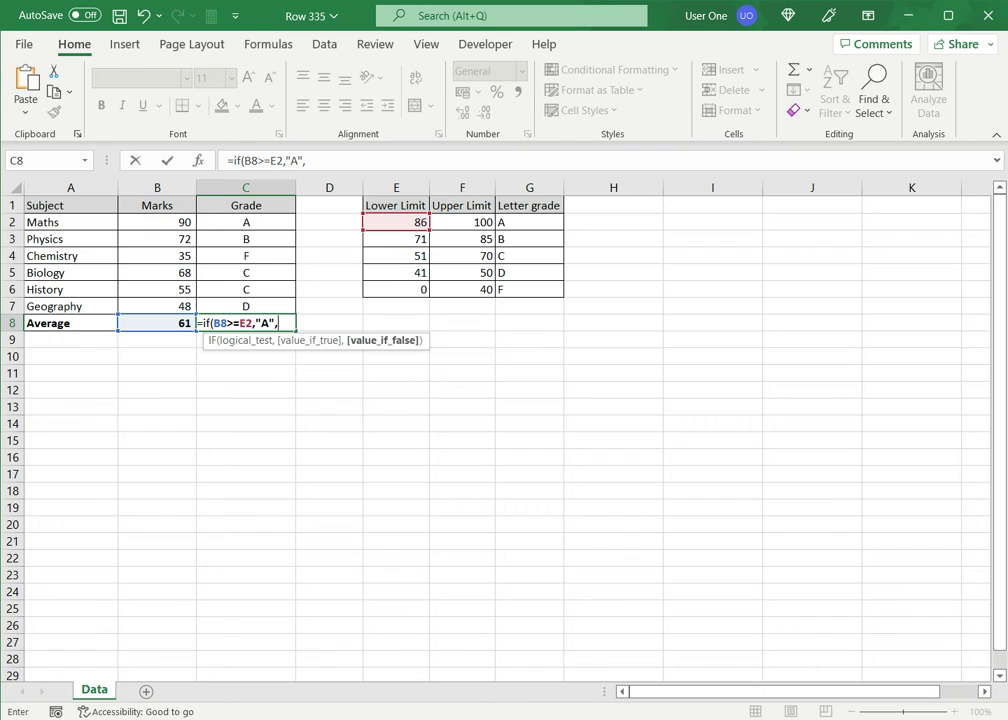
# Step: Nest a second IF in the C8 formula that returns "B" when B8>=E3
pyautogui.write('if(')
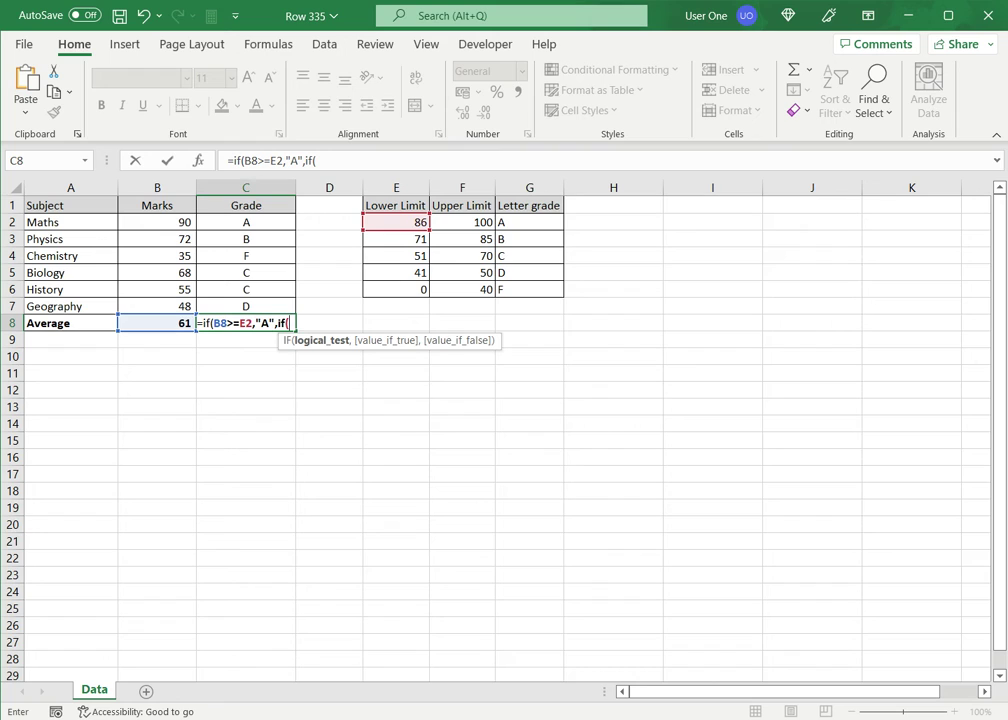
pyautogui.press('Left')
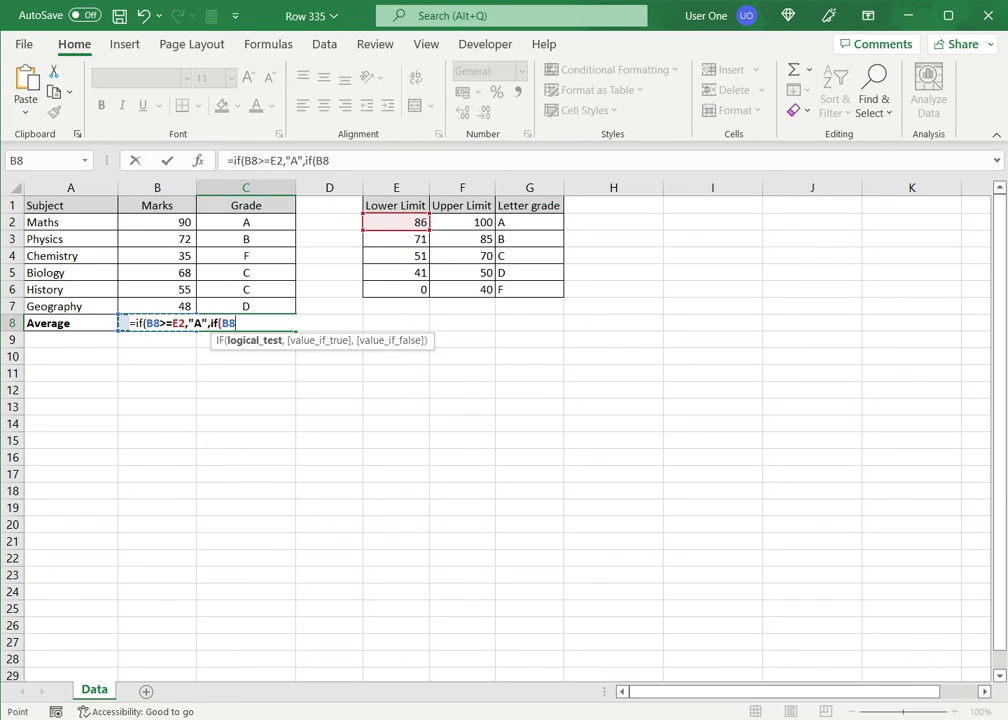
pyautogui.write('>=')
pyautogui.click(396, 239)
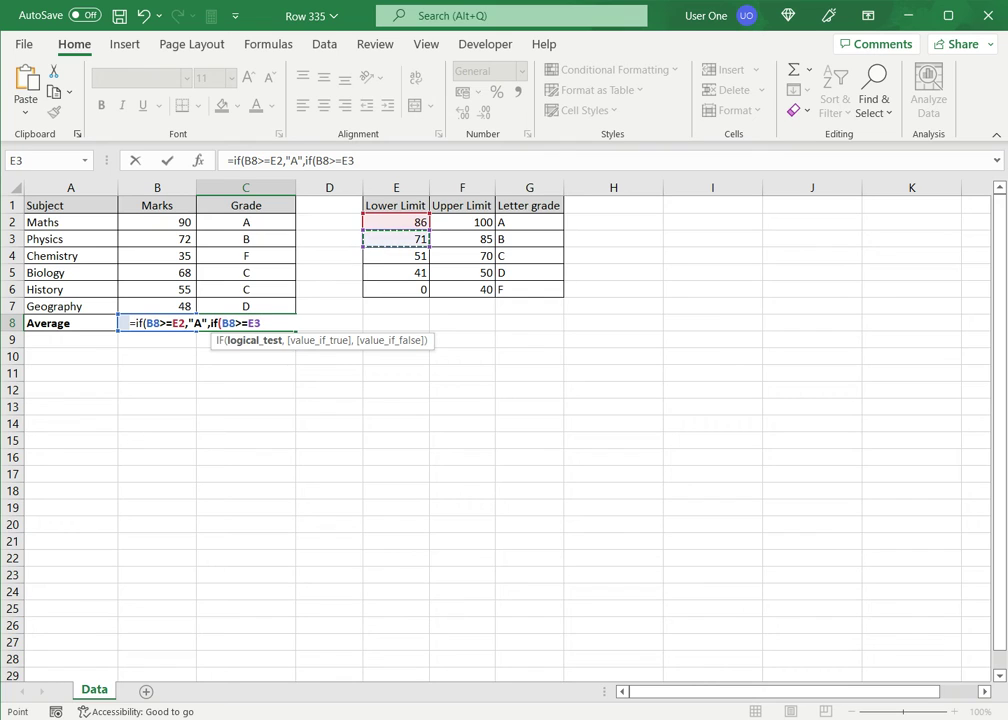
pyautogui.write(',"')
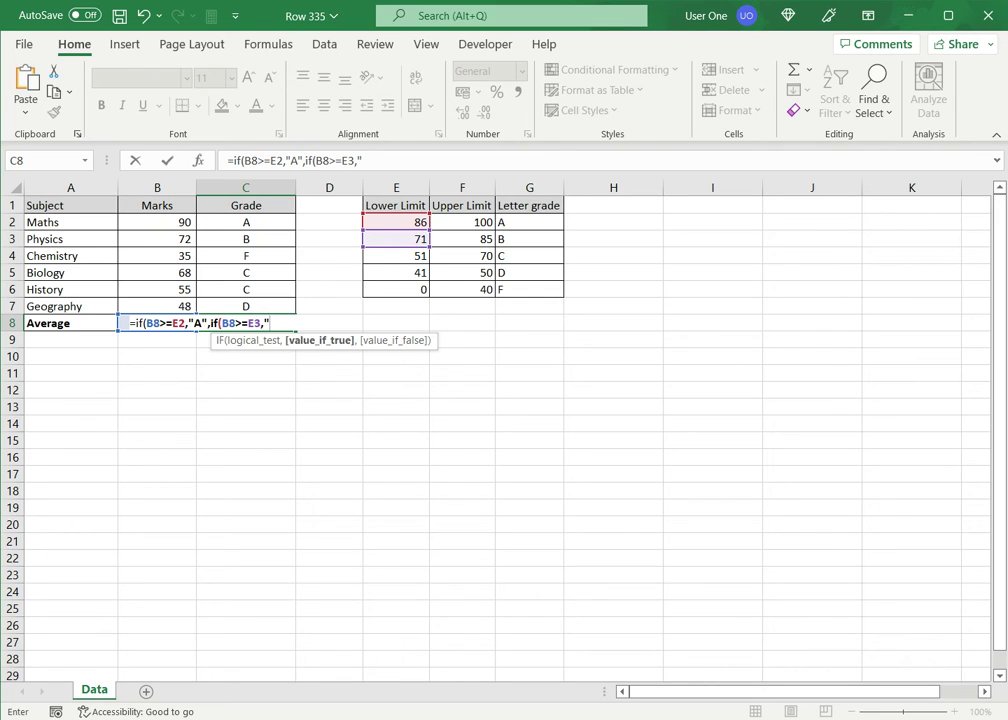
pyautogui.write('B",')
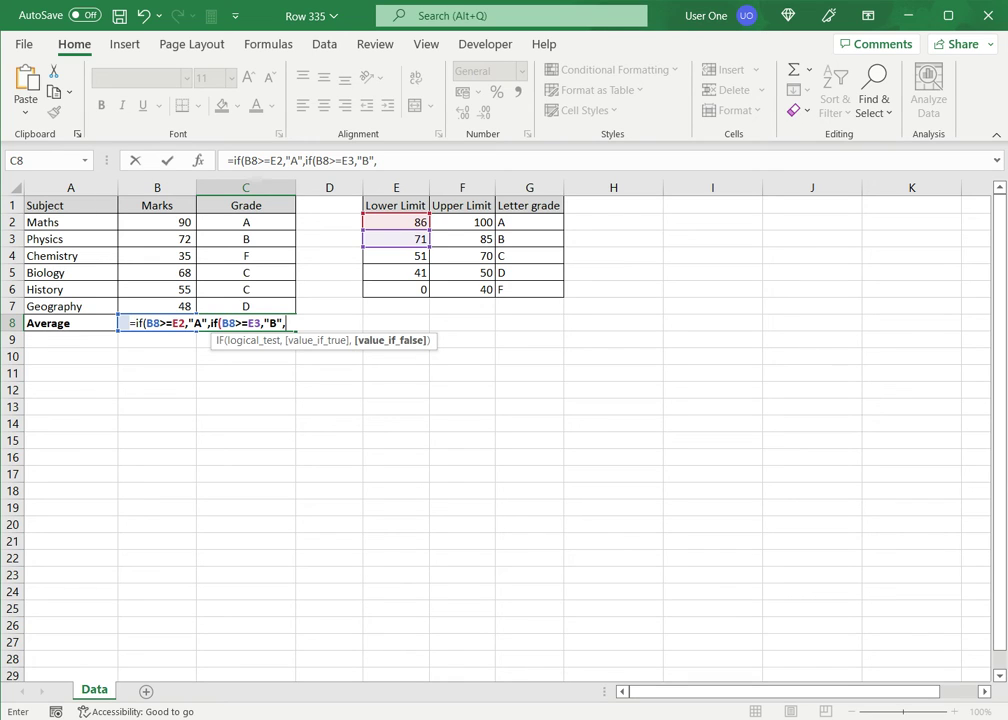
# Step: Nest a third IF in the C8 formula that returns "C" when B8>=E4
pyautogui.write('if(')
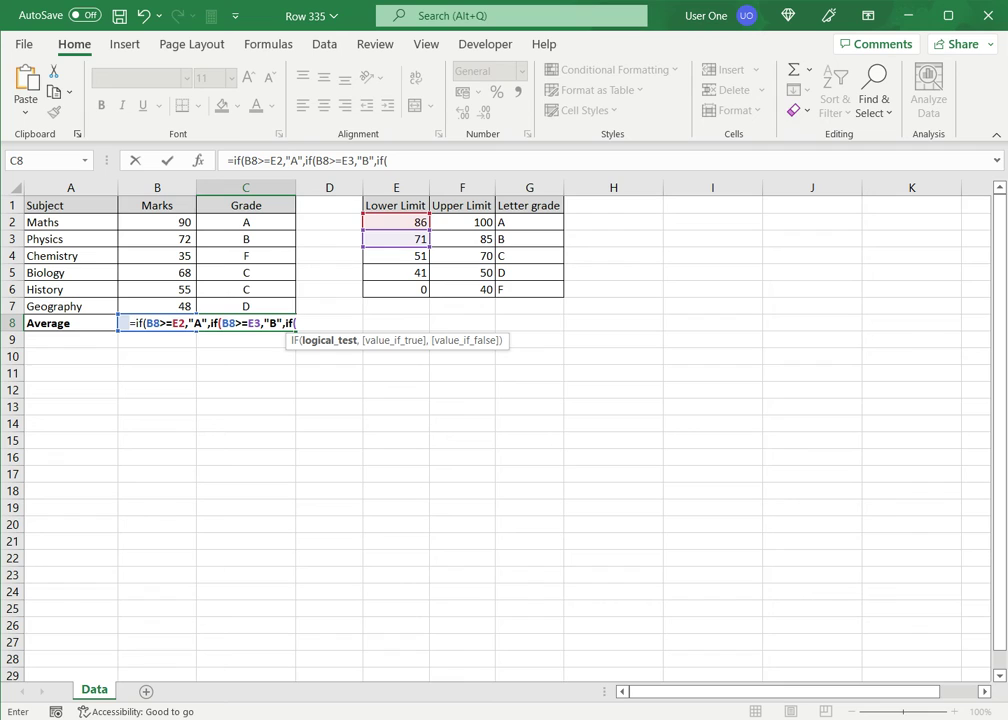
pyautogui.write('b')
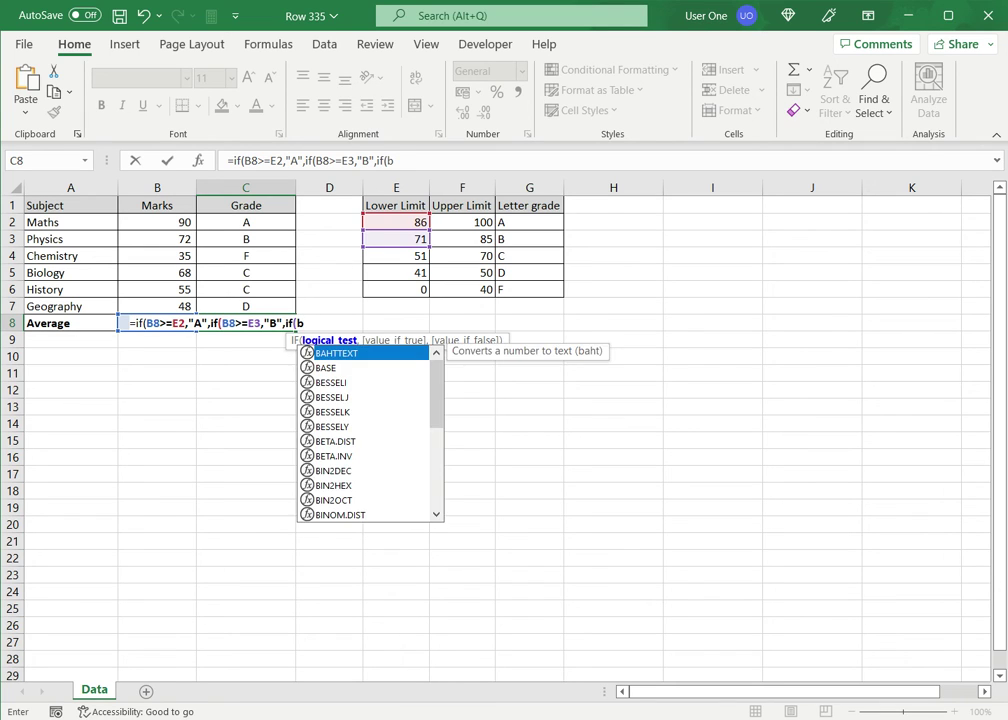
pyautogui.write('8>=')
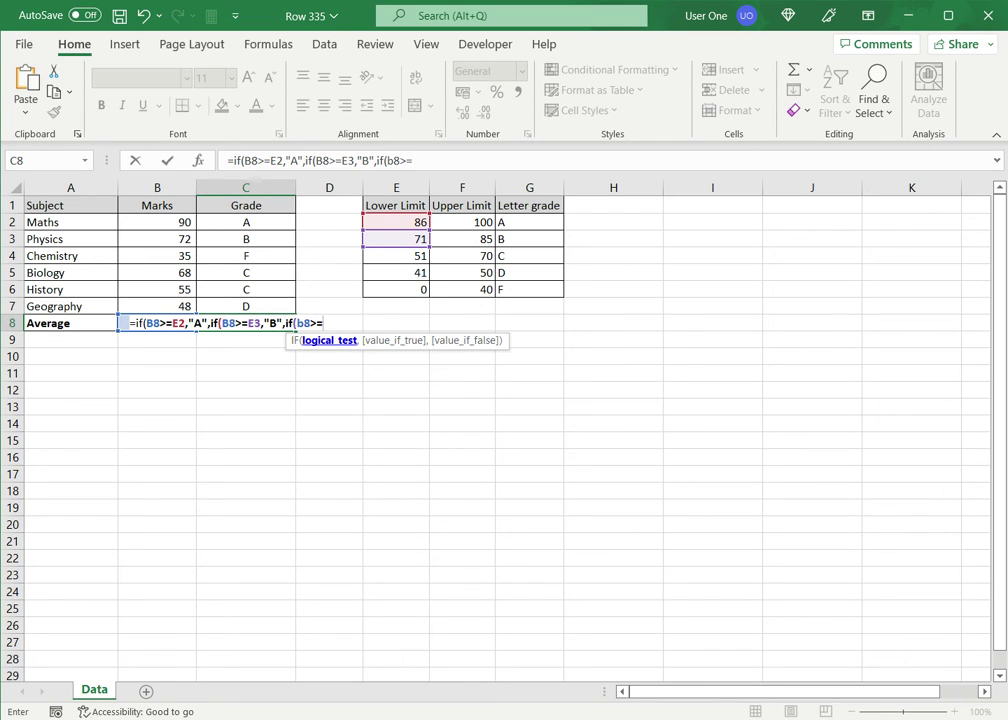
pyautogui.click(396, 256)
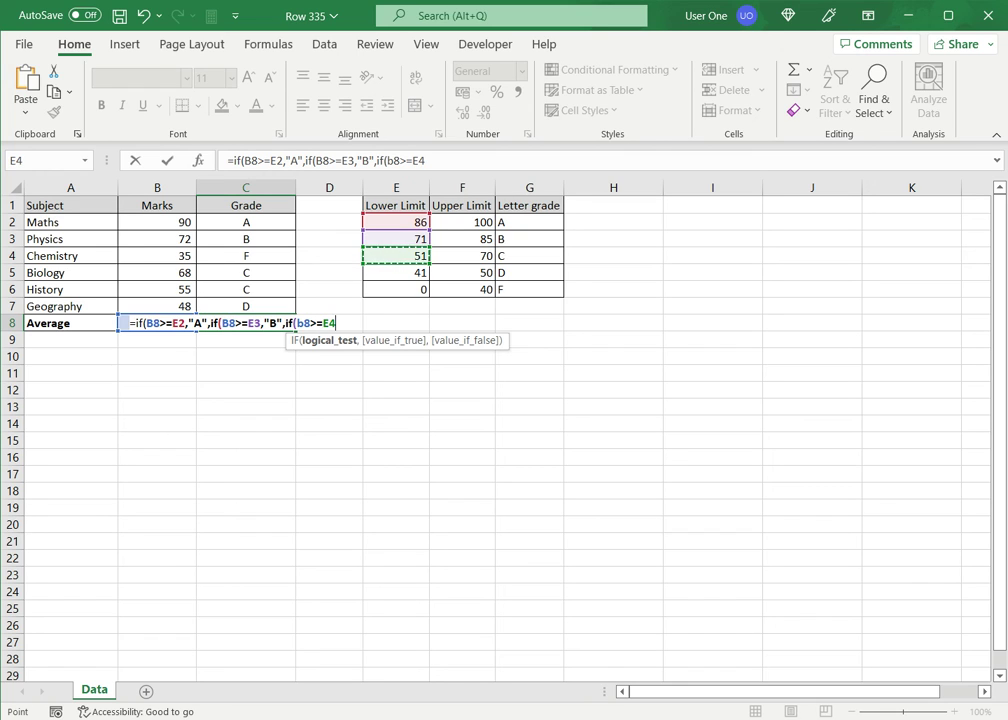
pyautogui.write(',"C')
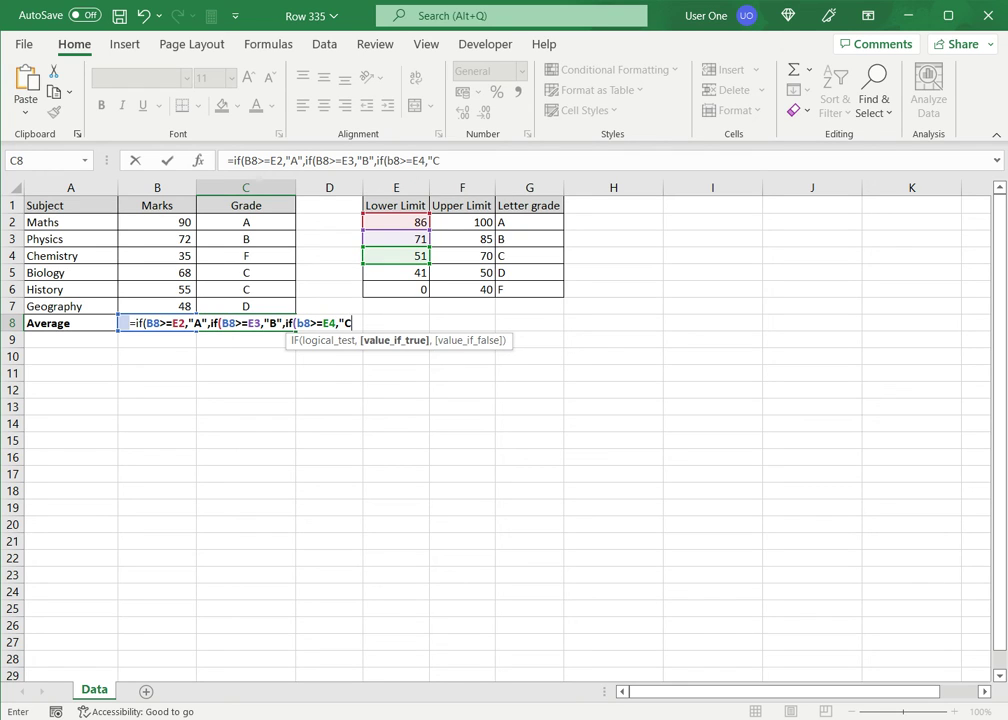
pyautogui.write('",if')
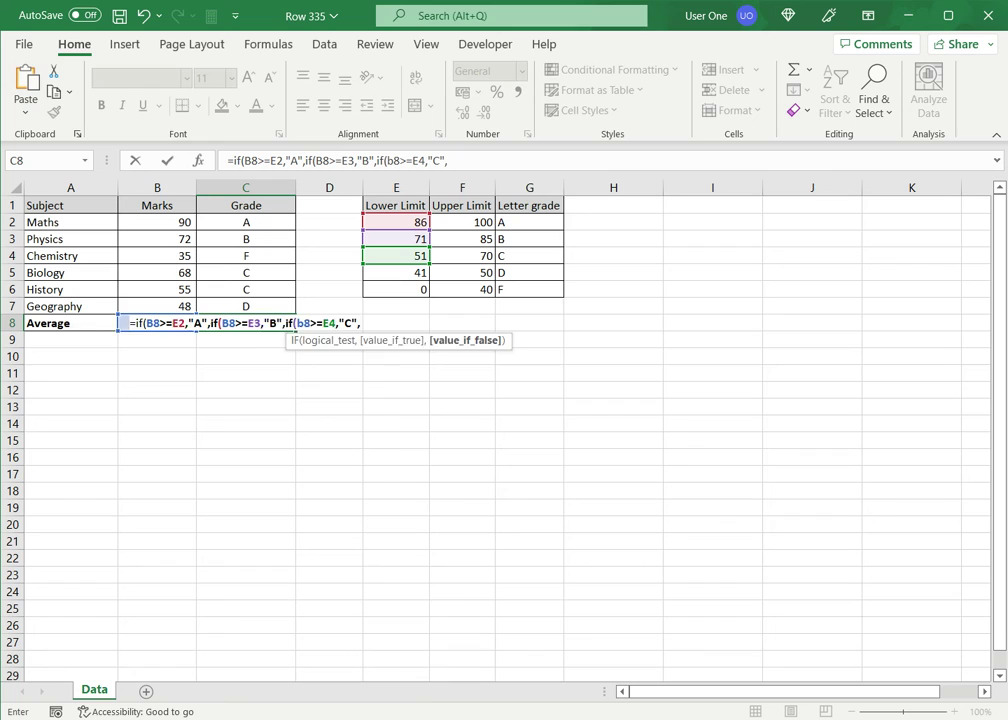
# Step: Complete the C8 formula with a fourth nested IF returning "D" when B8>=E5 and otherwise "F", closing all four parentheses
pyautogui.write('(b')
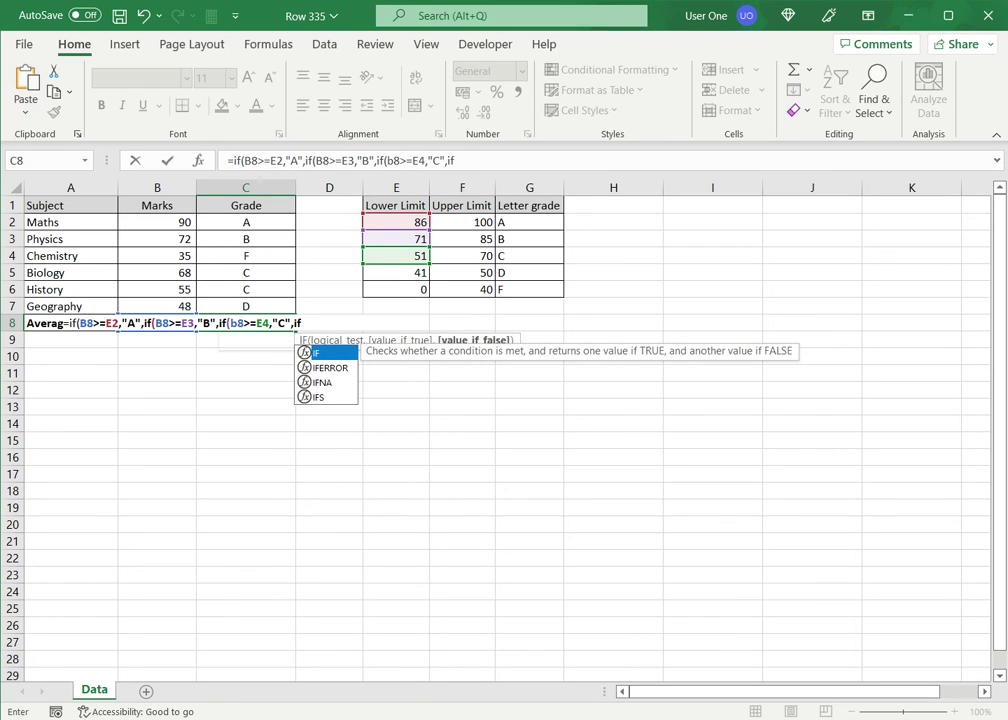
pyautogui.write('8>')
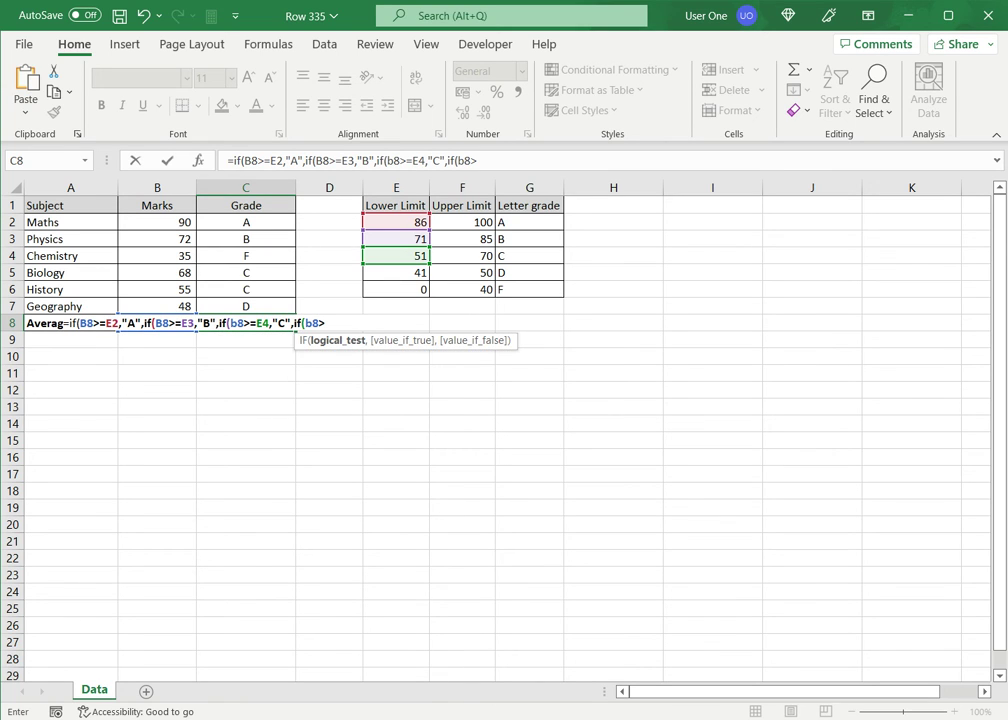
pyautogui.write('=')
pyautogui.click(396, 272)
pyautogui.write(',"D"')
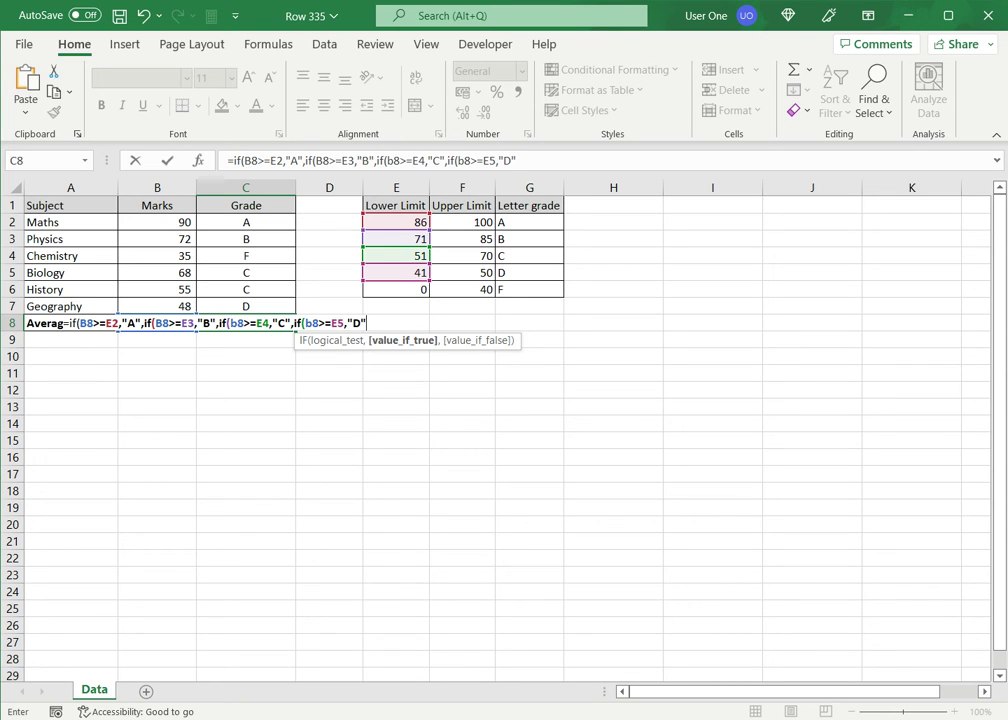
pyautogui.write(',')
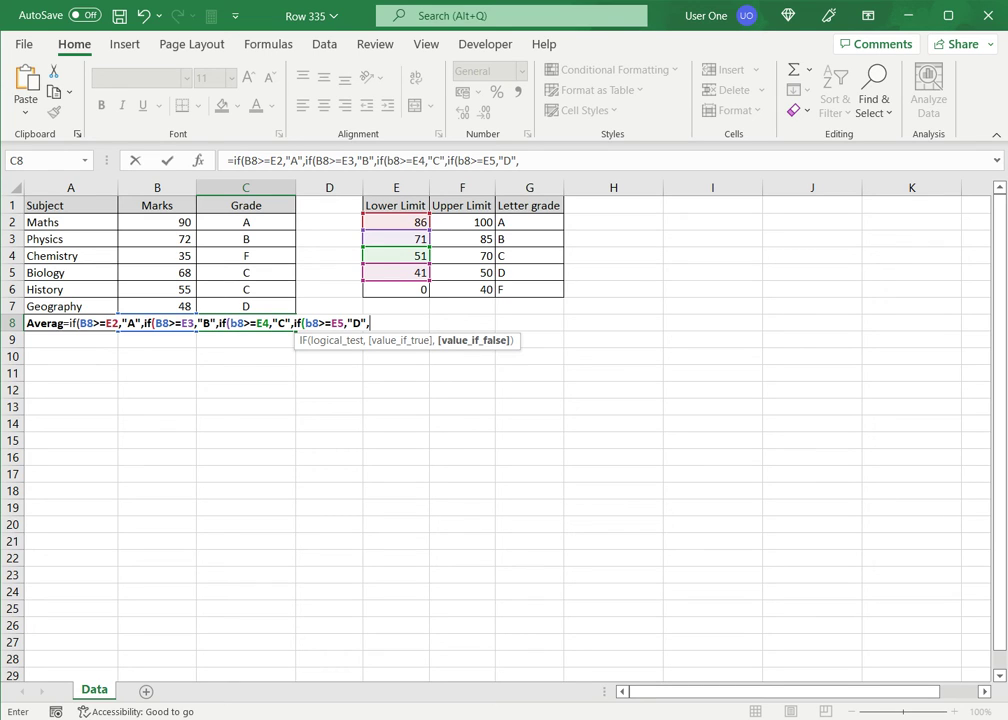
pyautogui.write('"F"))')
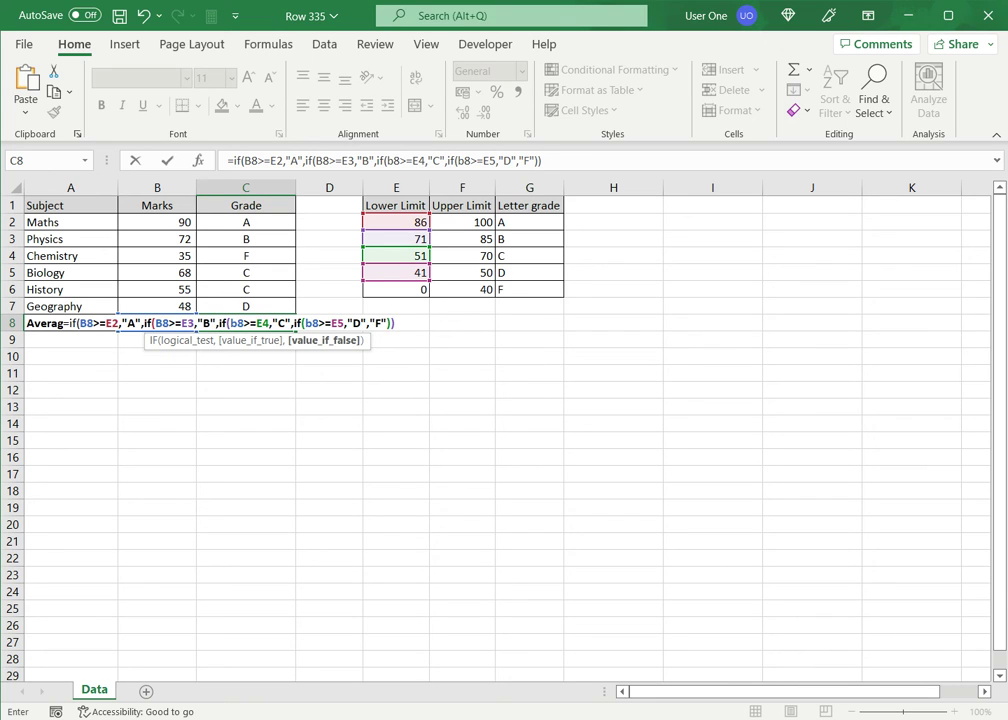
pyautogui.write('))')
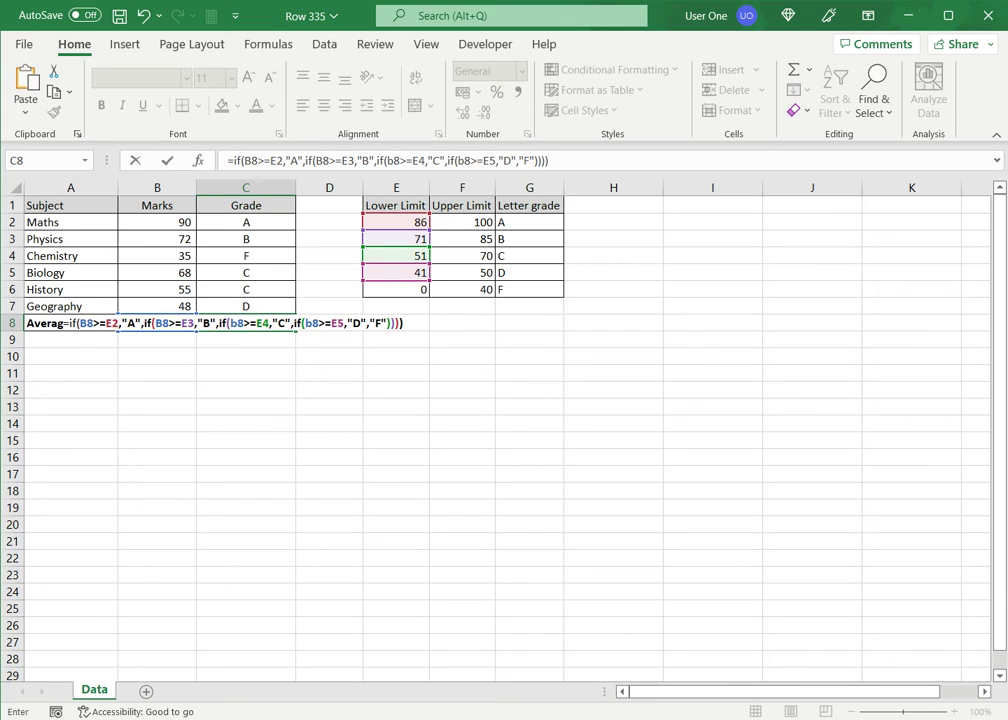
pyautogui.press('Return')
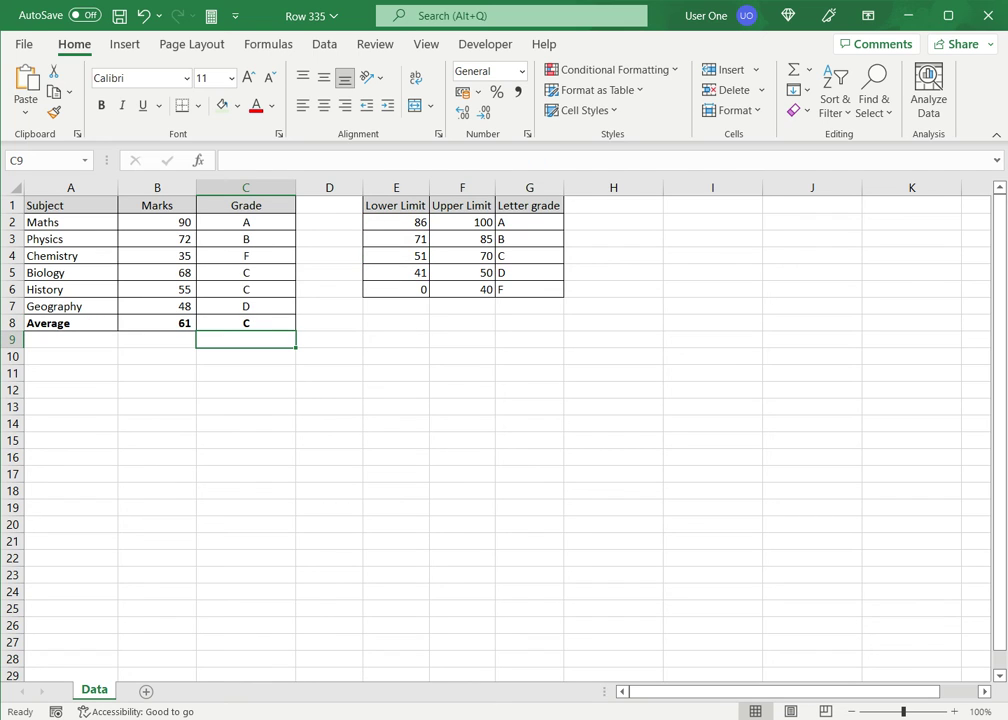
# Step: Clear the nested IF formula from C8 and start an IFS formula there that returns "A" when B8>=E2
pyautogui.click(245, 323)
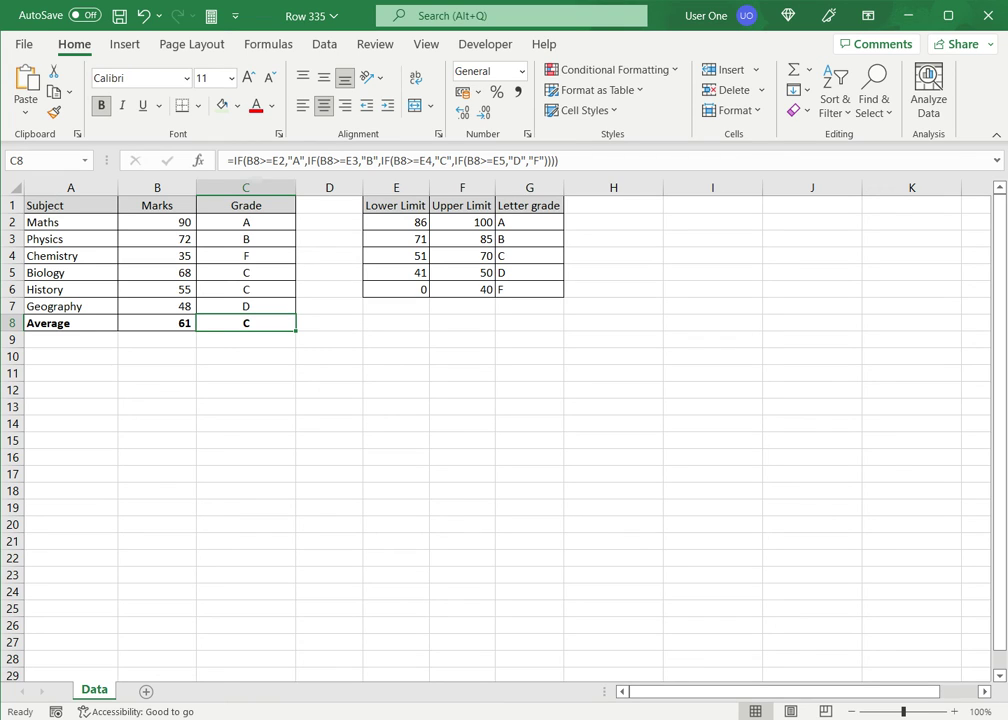
pyautogui.press('Delete')
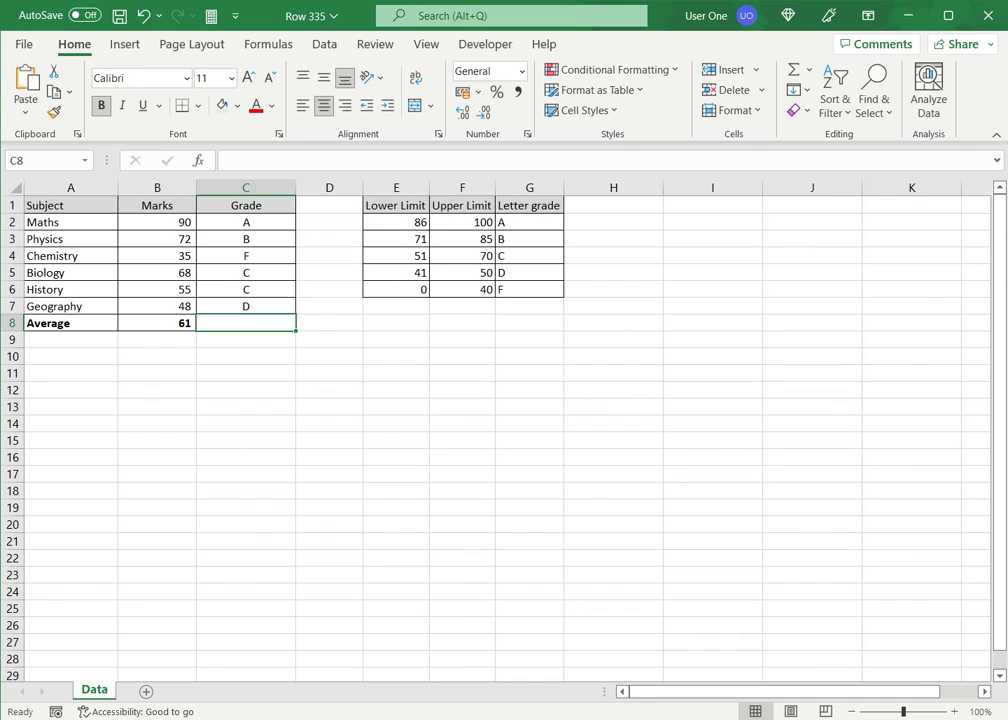
pyautogui.write('=')
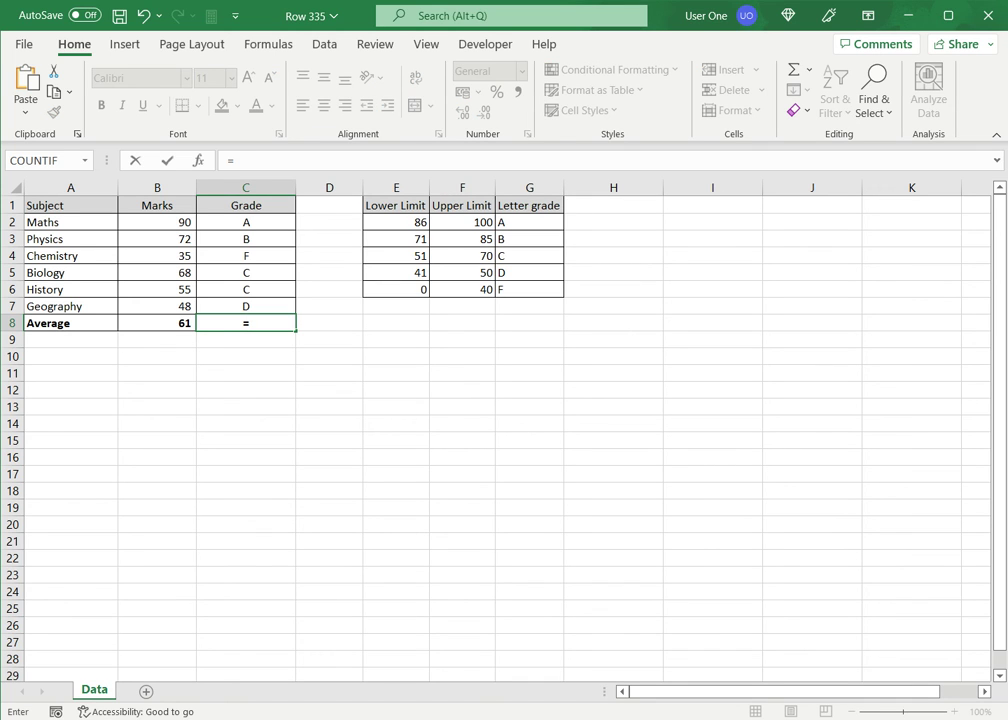
pyautogui.write('ifs(')
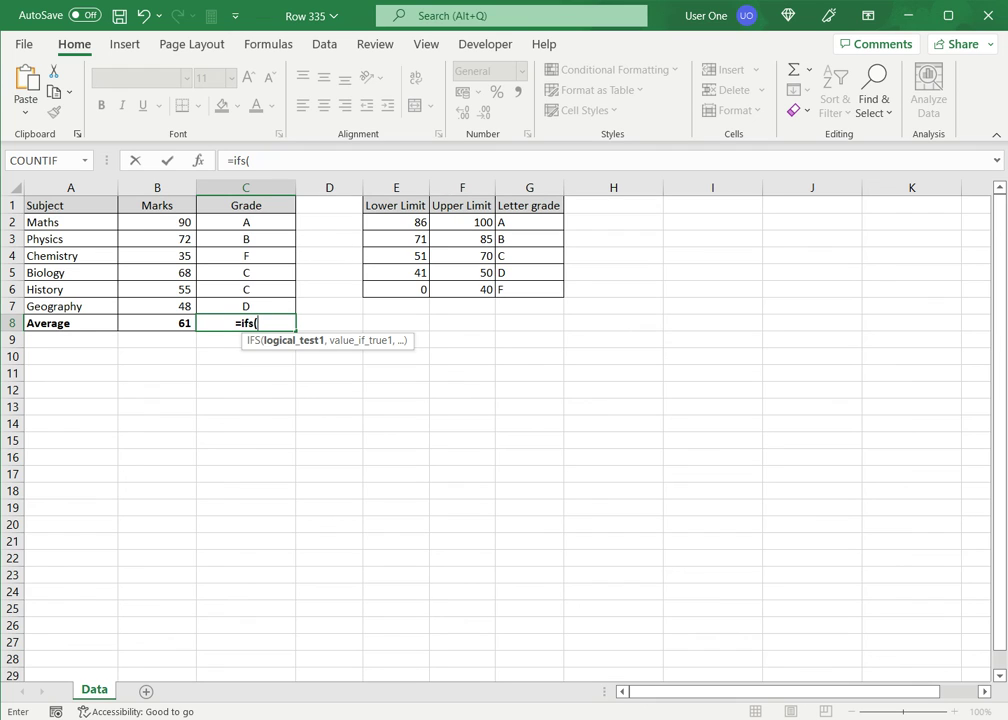
pyautogui.press('Left')
pyautogui.write('>')
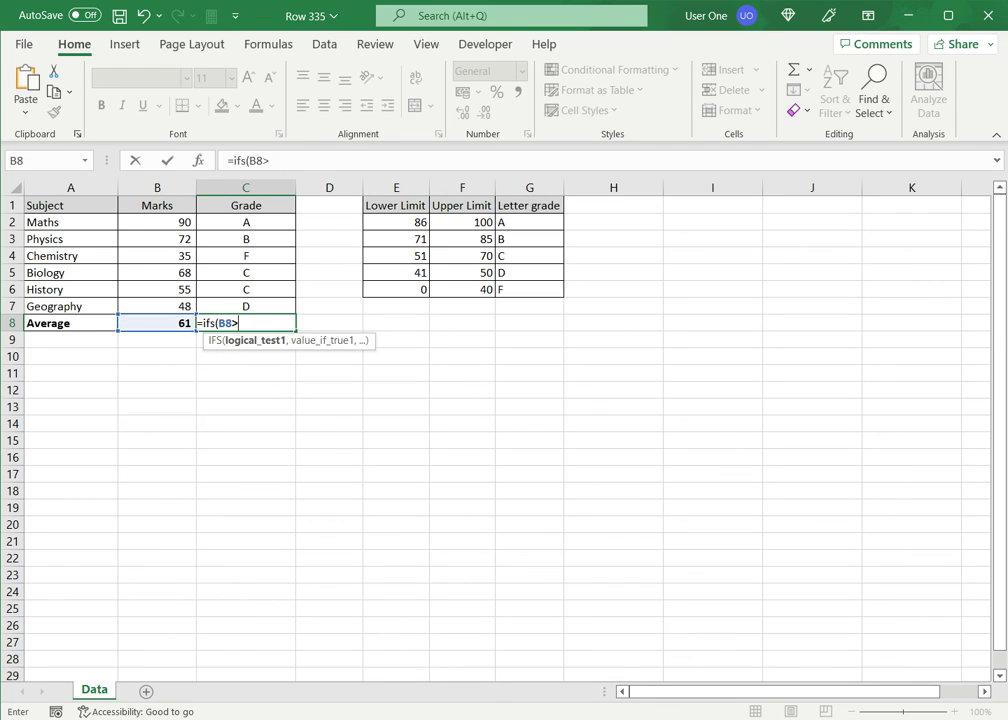
pyautogui.write('=')
pyautogui.click(396, 222)
pyautogui.write(',')
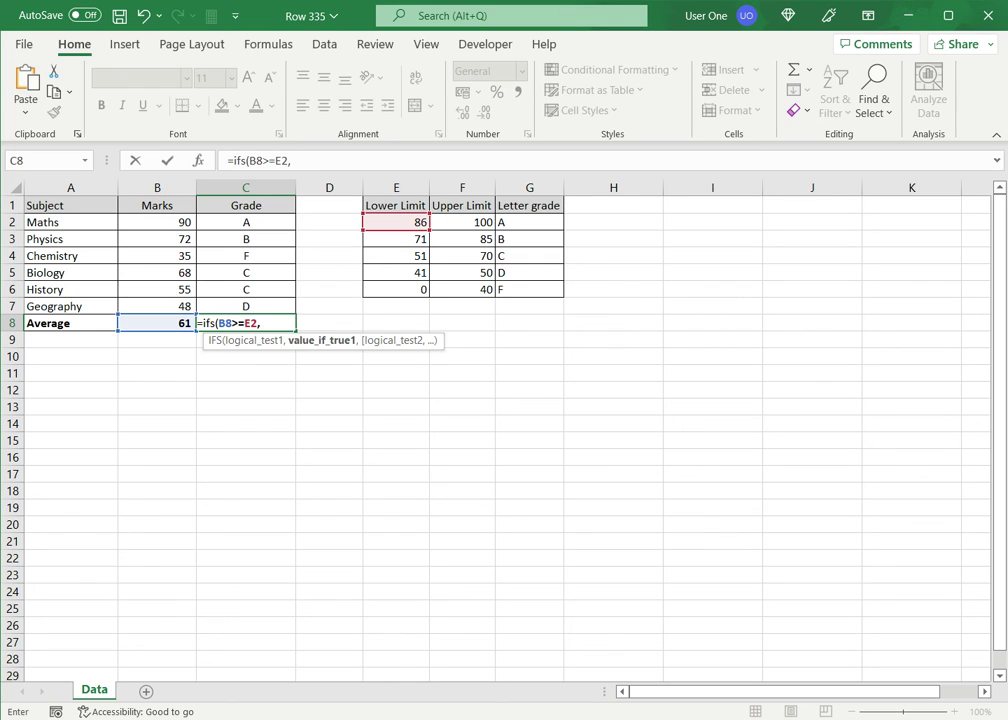
pyautogui.write('"A",')
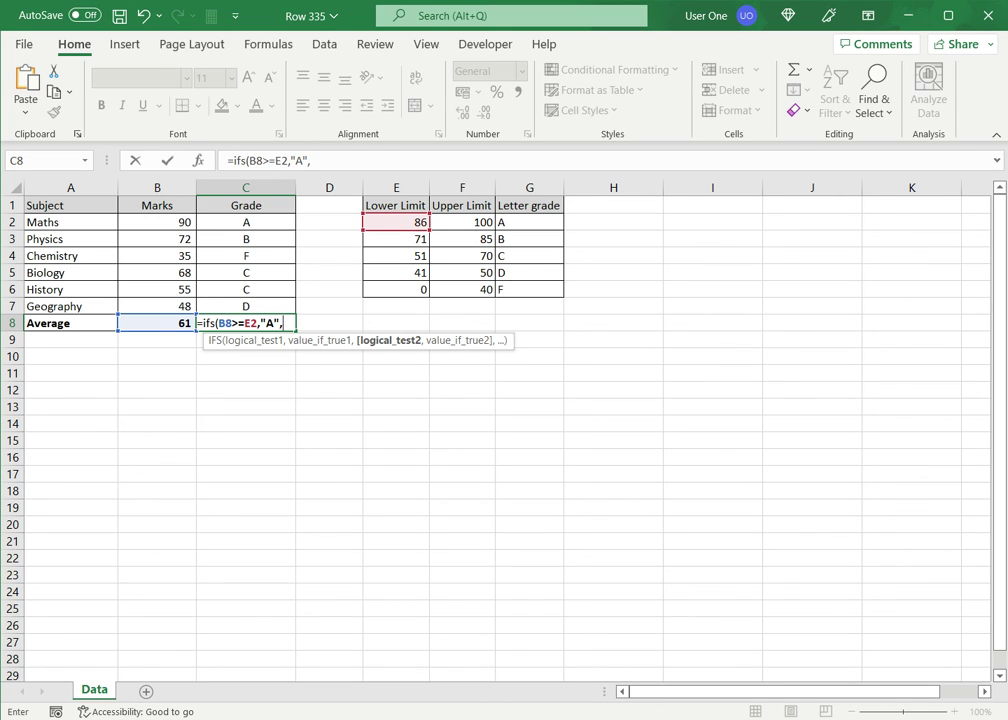
# Step: Add a second condition to the C8 IFS formula that returns "B" when B8>=E3
pyautogui.press('Left')
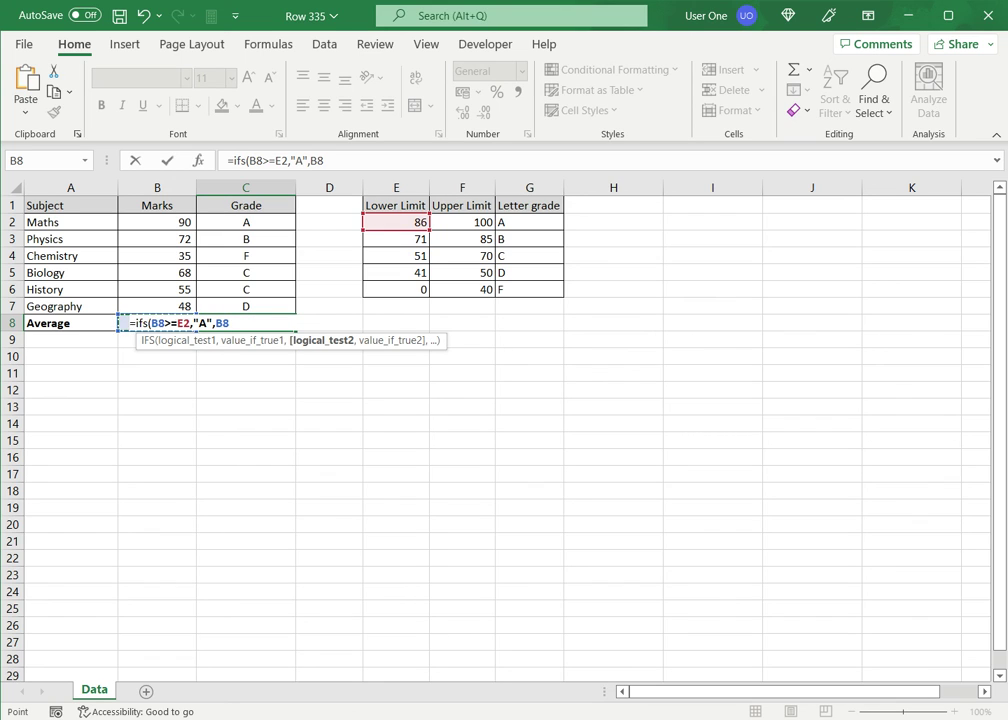
pyautogui.write('>=')
pyautogui.click(396, 239)
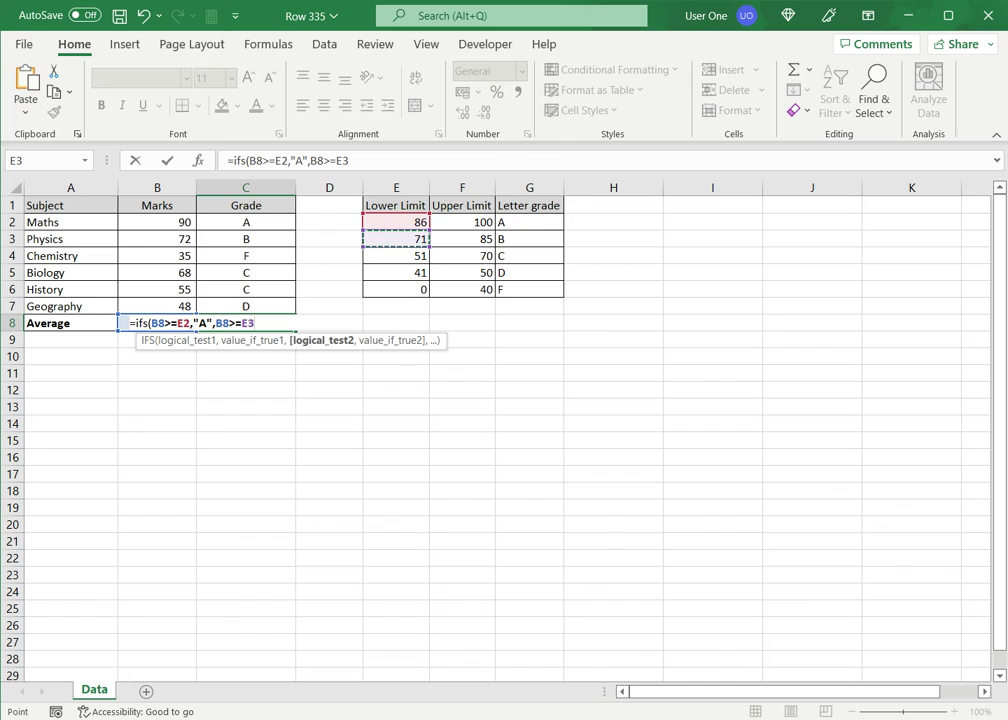
pyautogui.write(',')
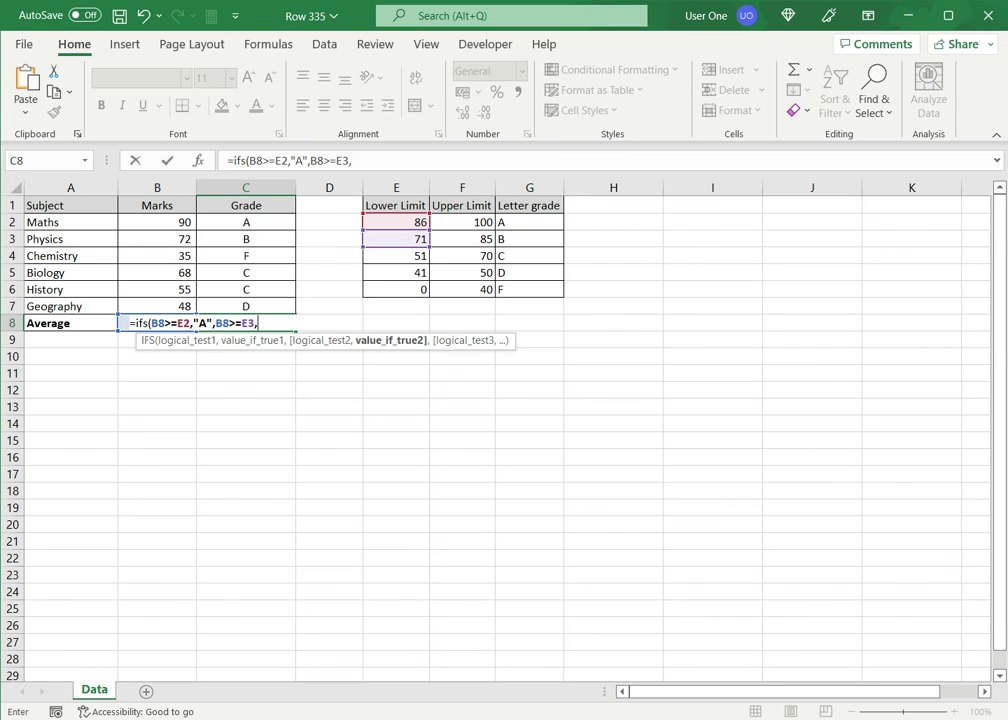
pyautogui.write('"B",')
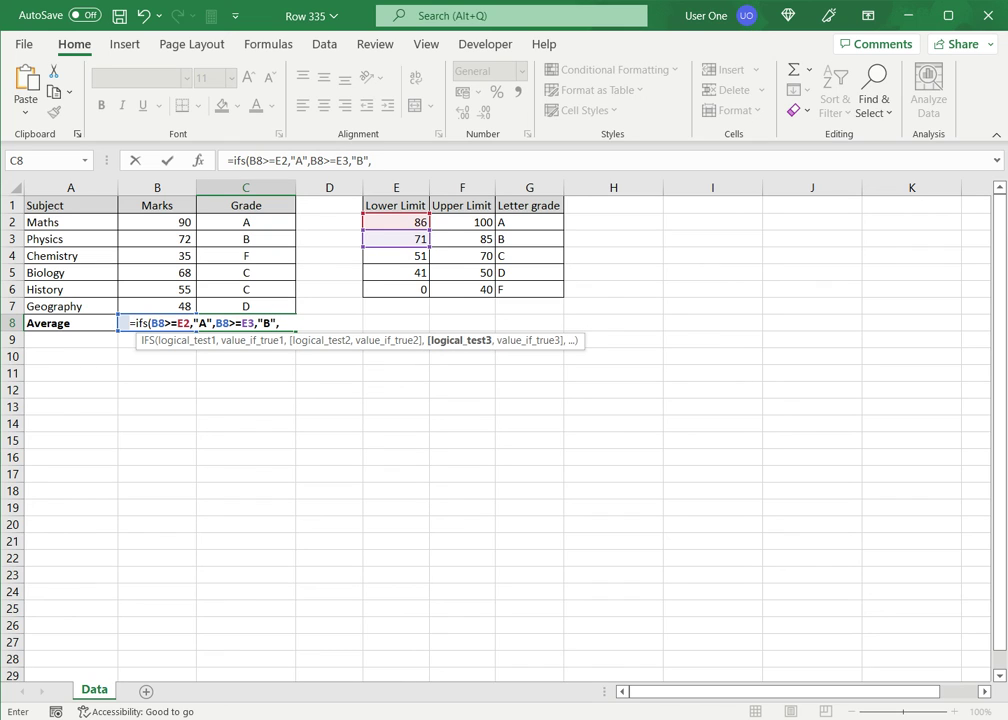
# Step: Add a third condition to the C8 IFS formula that returns "C" when B8>=E4
pyautogui.write('b8>=')
pyautogui.click(396, 256)
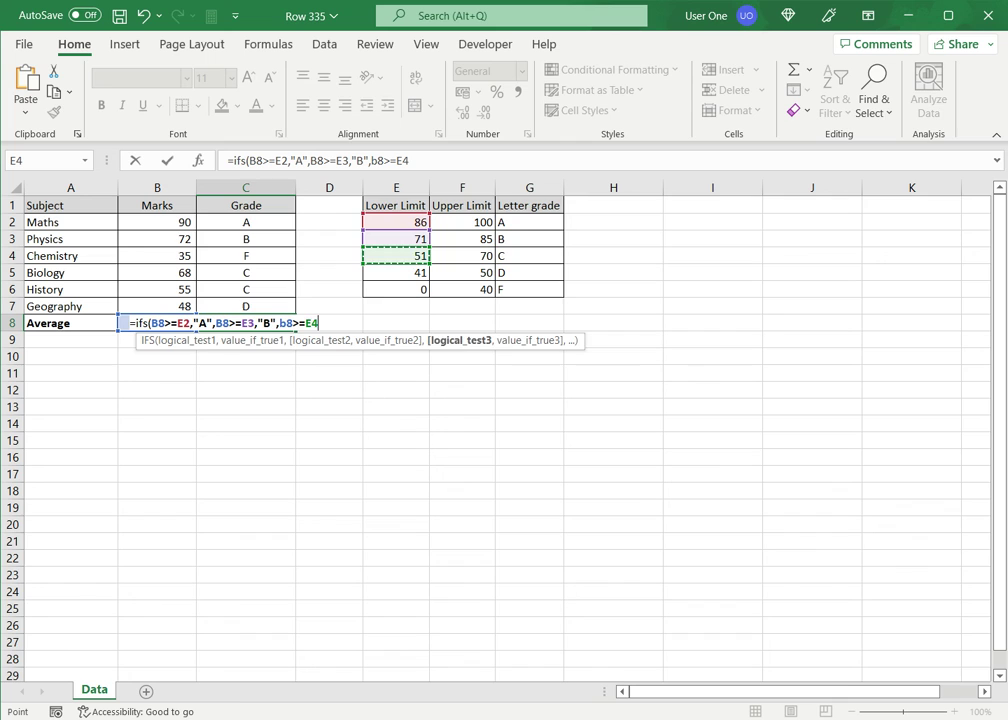
pyautogui.write(',"C"')
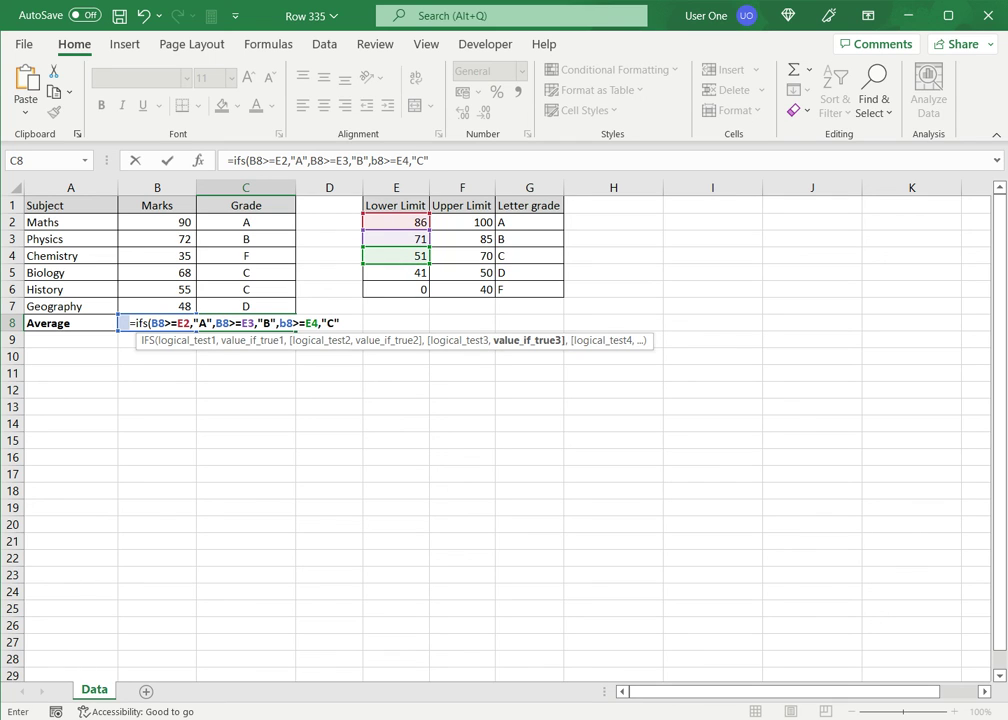
# Step: Add a fourth condition to the C8 IFS formula that returns "D" when B8>=E5
pyautogui.write(',b8')
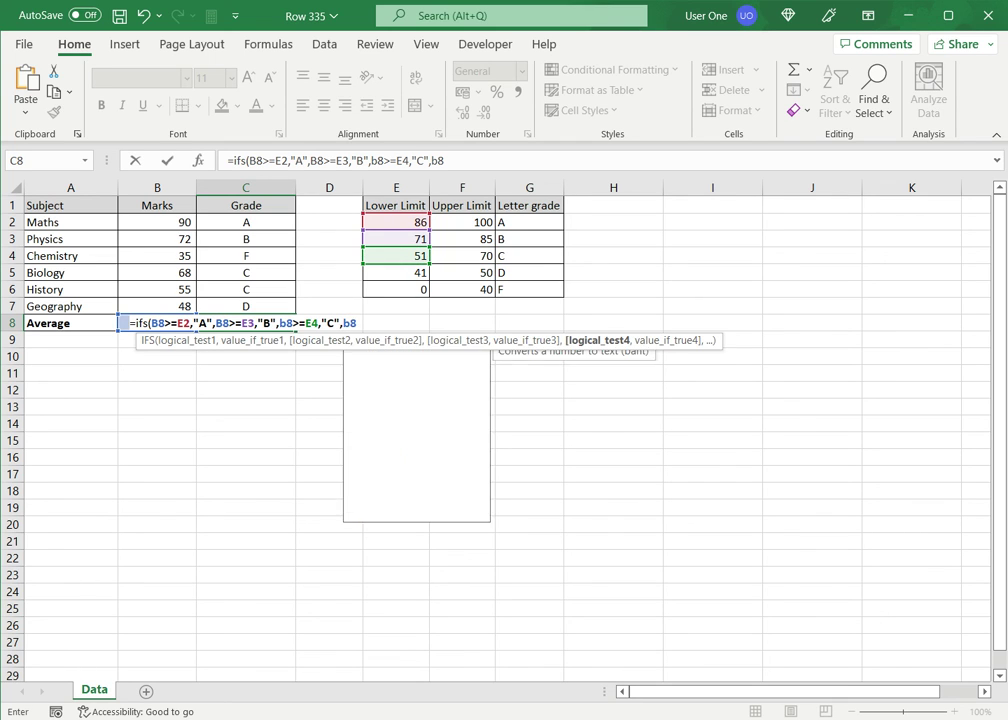
pyautogui.write('>=')
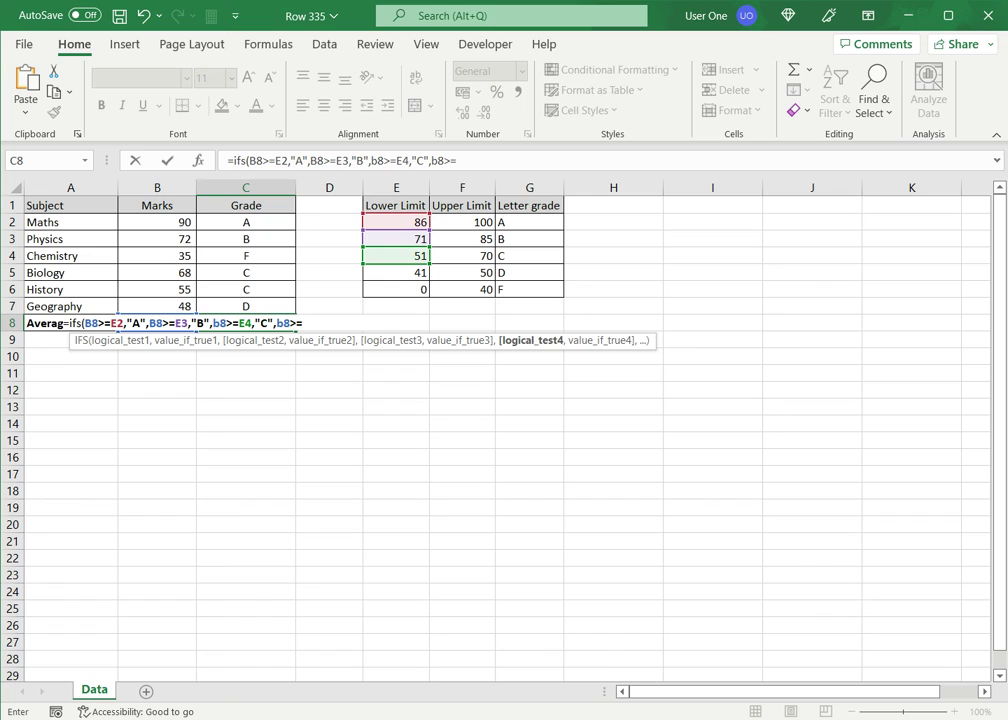
pyautogui.click(396, 272)
pyautogui.write(',')
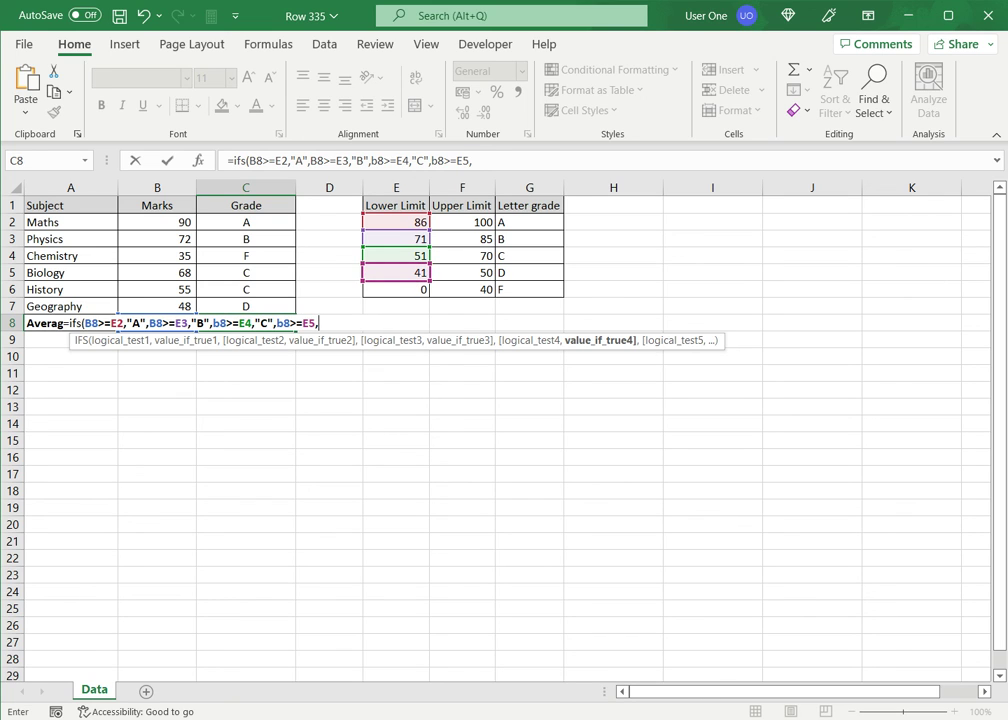
pyautogui.write('"D",')
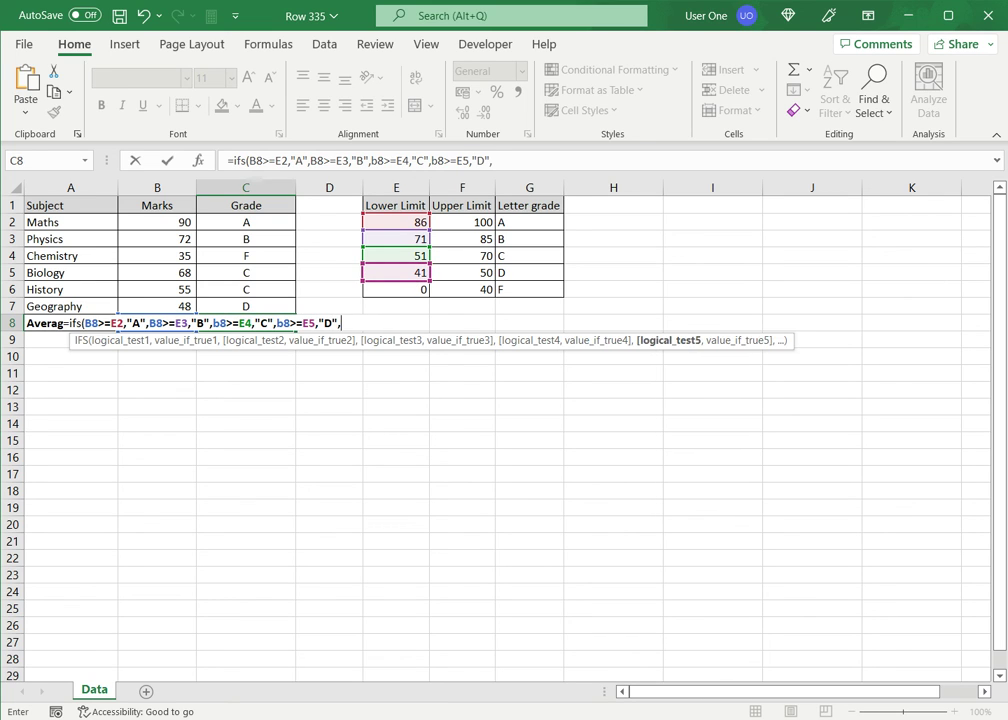
# Step: Complete the C8 IFS formula with a fifth condition returning "F" when B8>=E6, then close the parenthesis and enter it
pyautogui.click(396, 289)
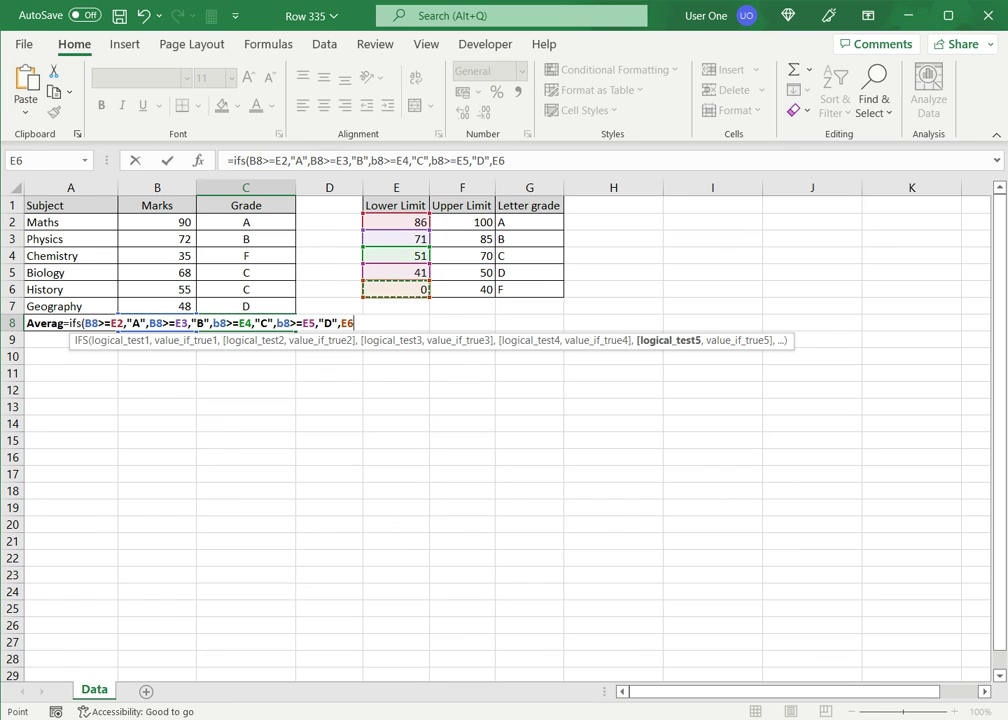
pyautogui.press('BackSpace')
pyautogui.press('BackSpace')
pyautogui.write('b')
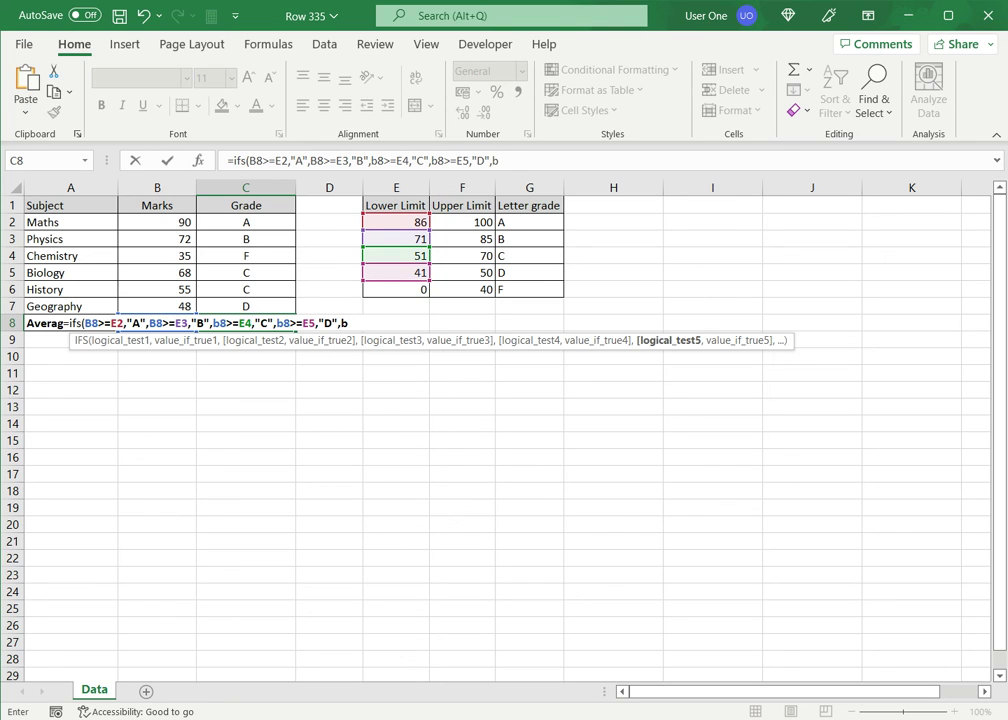
pyautogui.write('8>=')
pyautogui.click(396, 289)
pyautogui.write(',"')
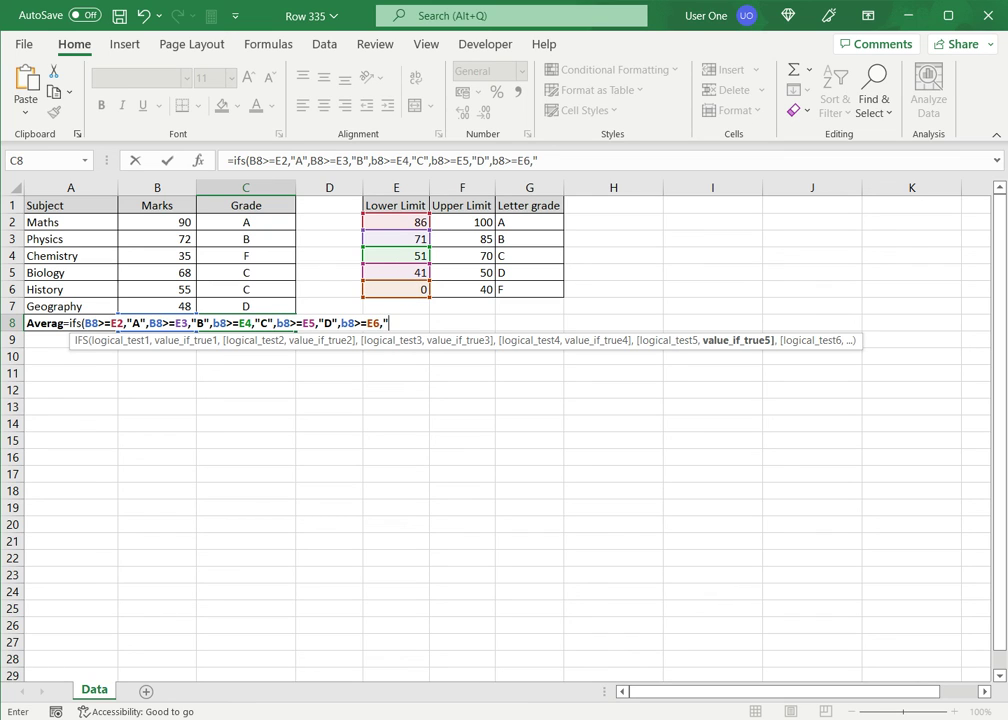
pyautogui.write('F")')
pyautogui.press('Return')
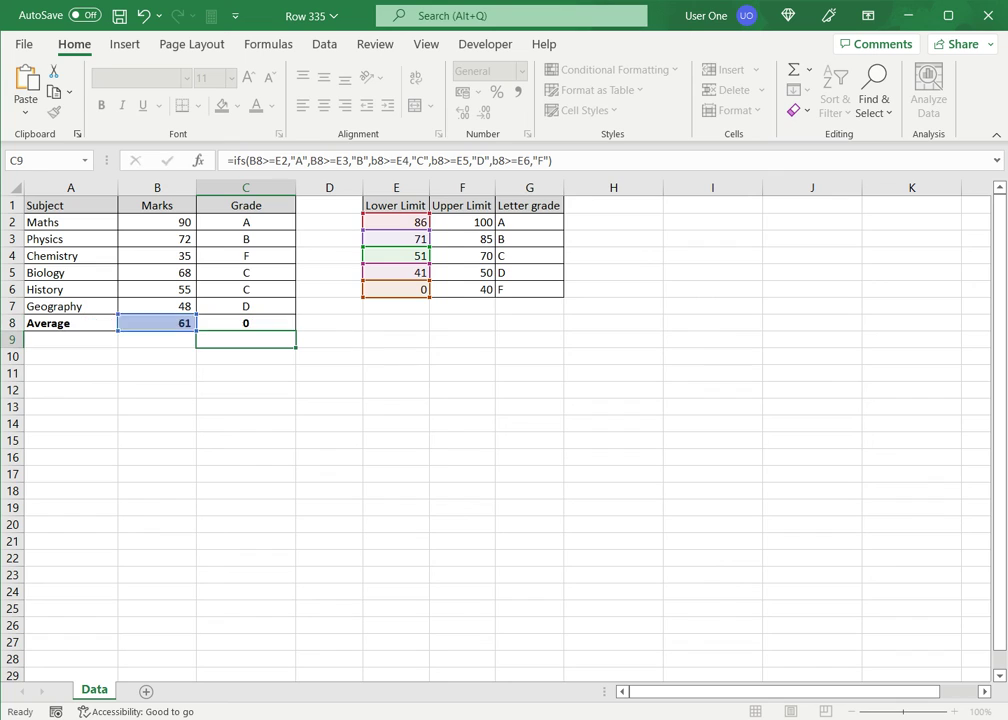